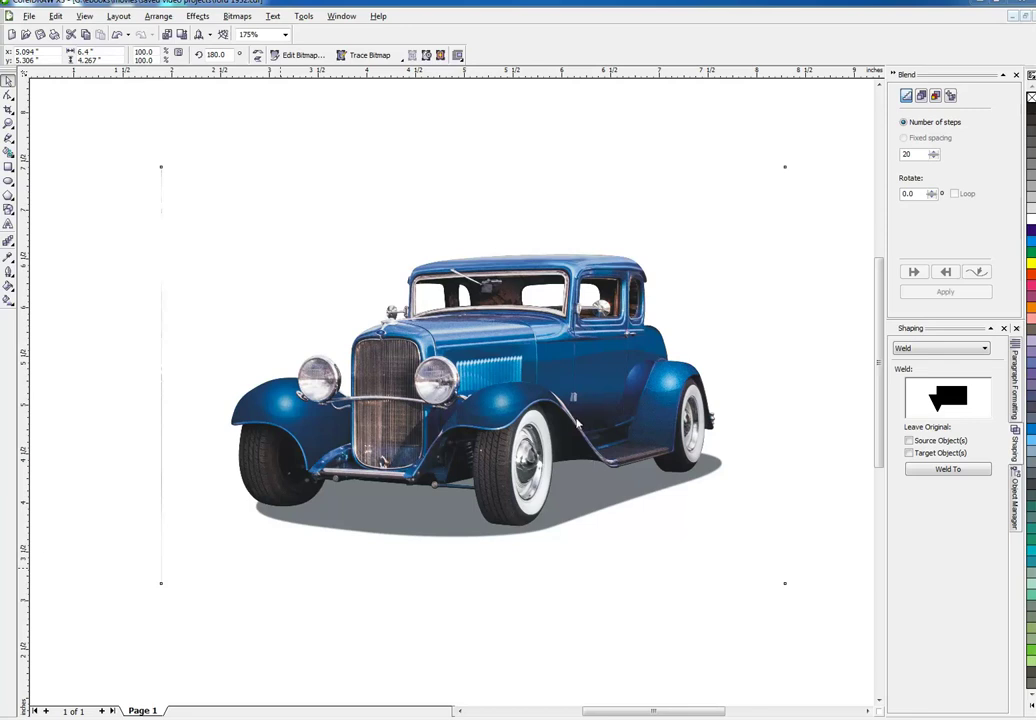
Step: Place a yellow rectangle about 5.9 by 4.1 inches behind the car photo
{"action": "left_click", "coordinate": [578, 397]}
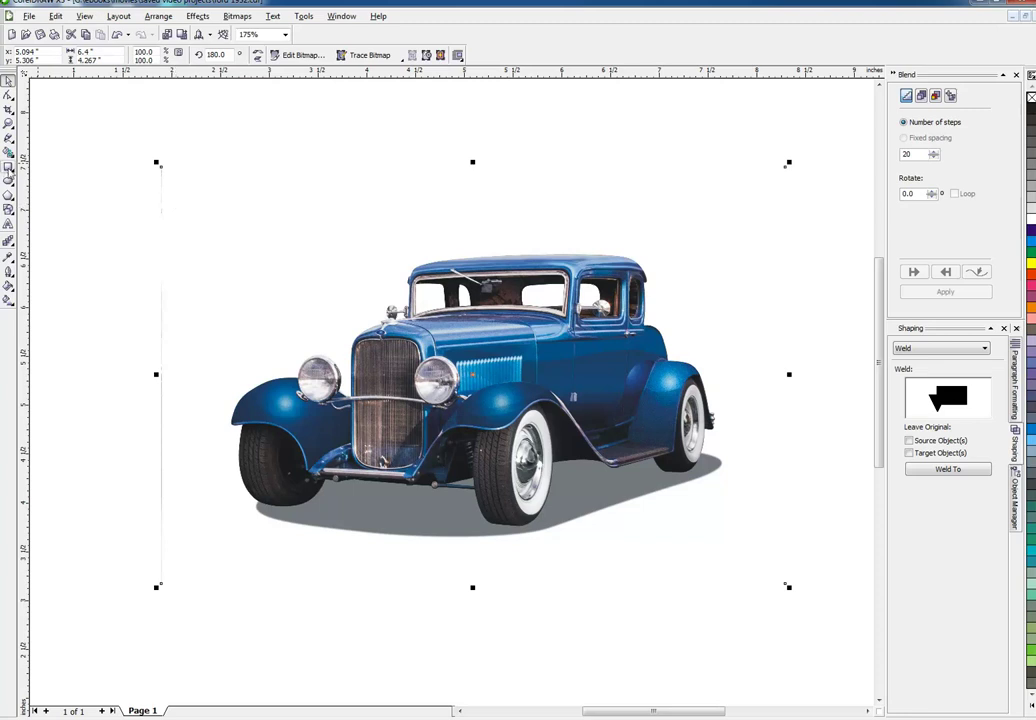
{"action": "key", "text": "F6"}
{"action": "left_click_drag", "start_coordinate": [153, 128], "coordinate": [727, 522]}
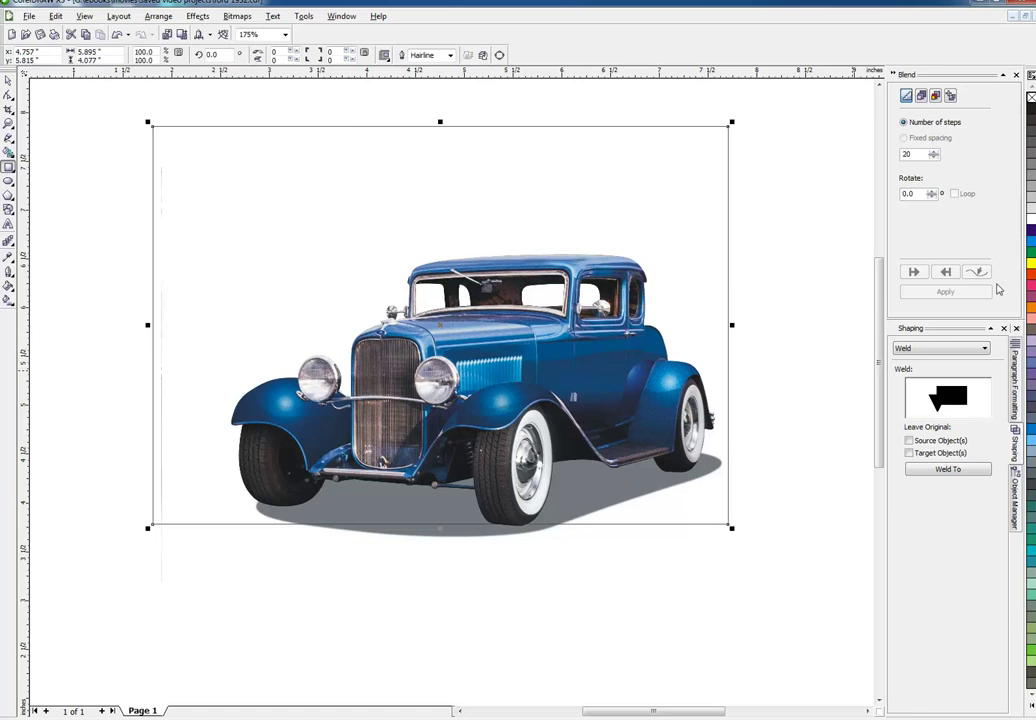
{"action": "left_click", "coordinate": [1030, 264]}
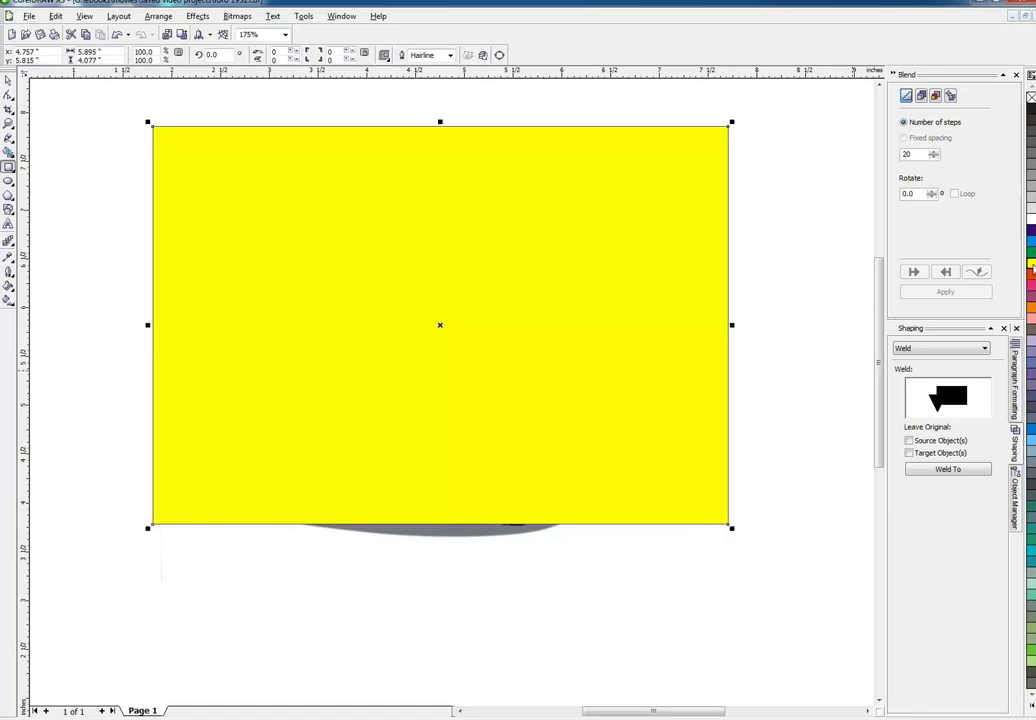
{"action": "key", "text": "shift+Page_Down"}
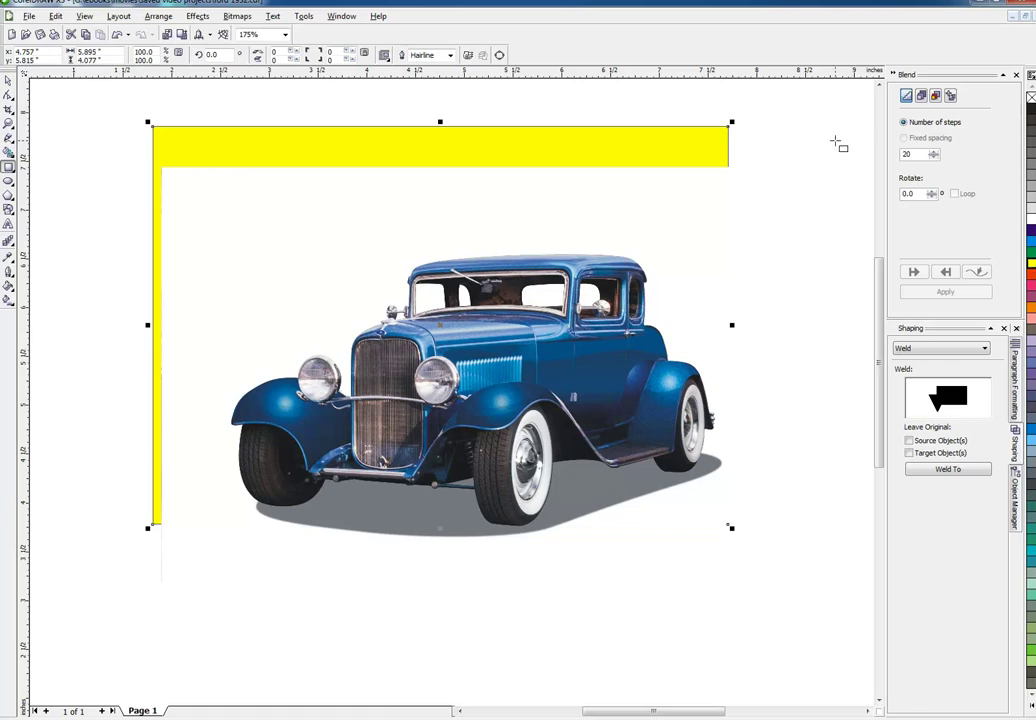
{"action": "left_click", "coordinate": [8, 80]}
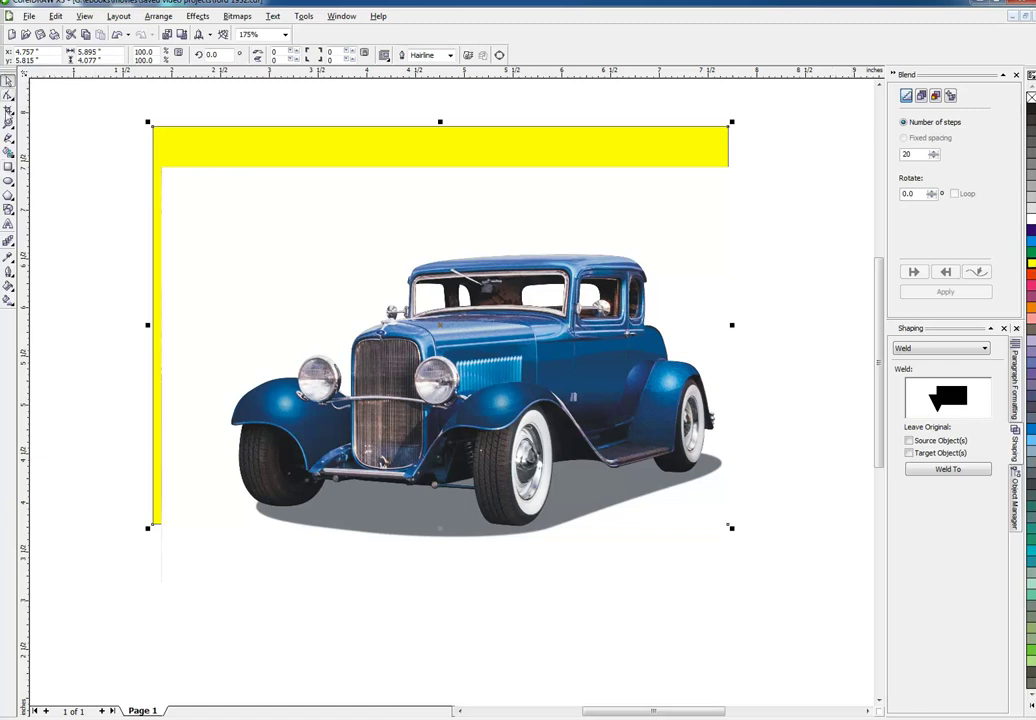
{"action": "left_click", "coordinate": [193, 227]}
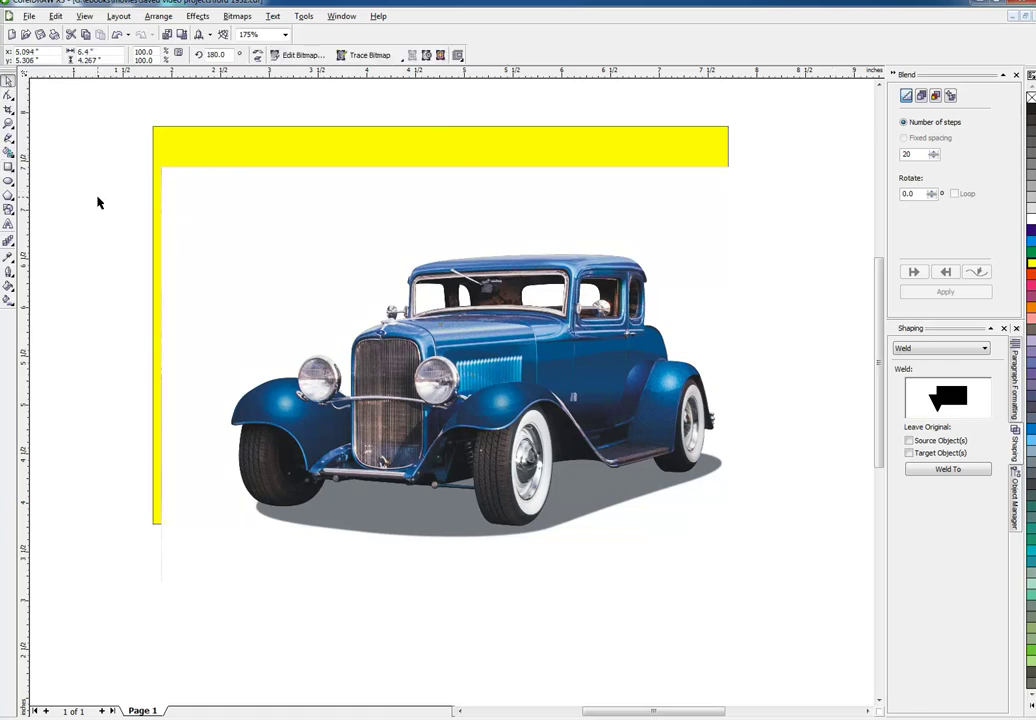
{"action": "left_click", "coordinate": [97, 201]}
Step: Convert the car photo to a 100 dpi RGB Color (24-bit) bitmap with anti-aliasing and a transparent background
{"action": "left_click", "coordinate": [284, 211]}
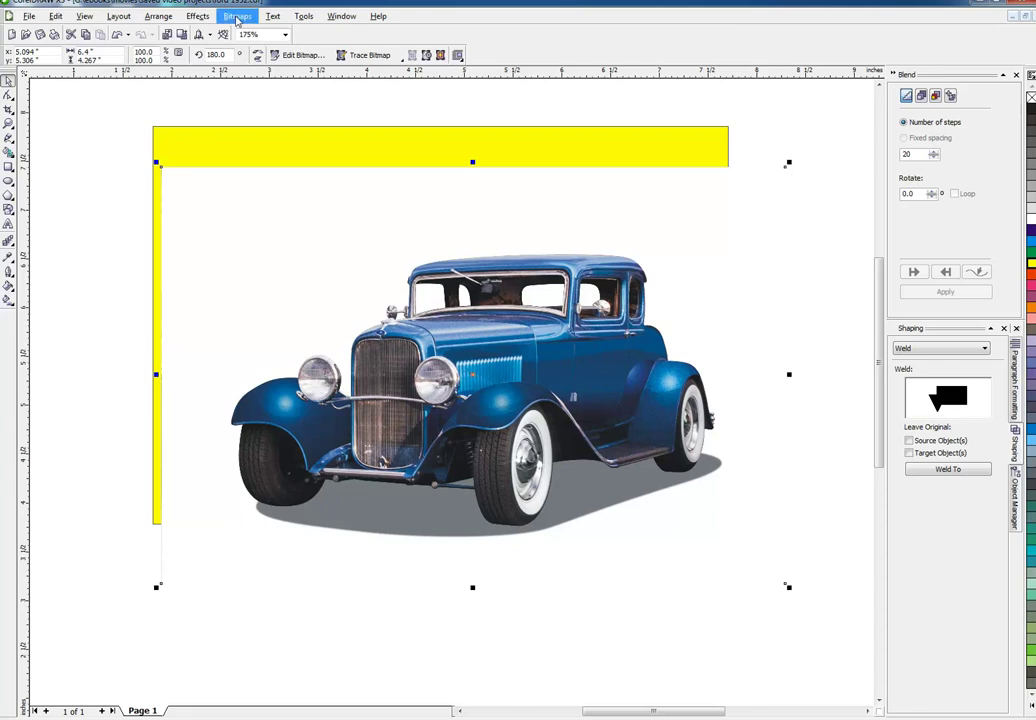
{"action": "left_click", "coordinate": [237, 17]}
{"action": "left_click", "coordinate": [266, 31]}
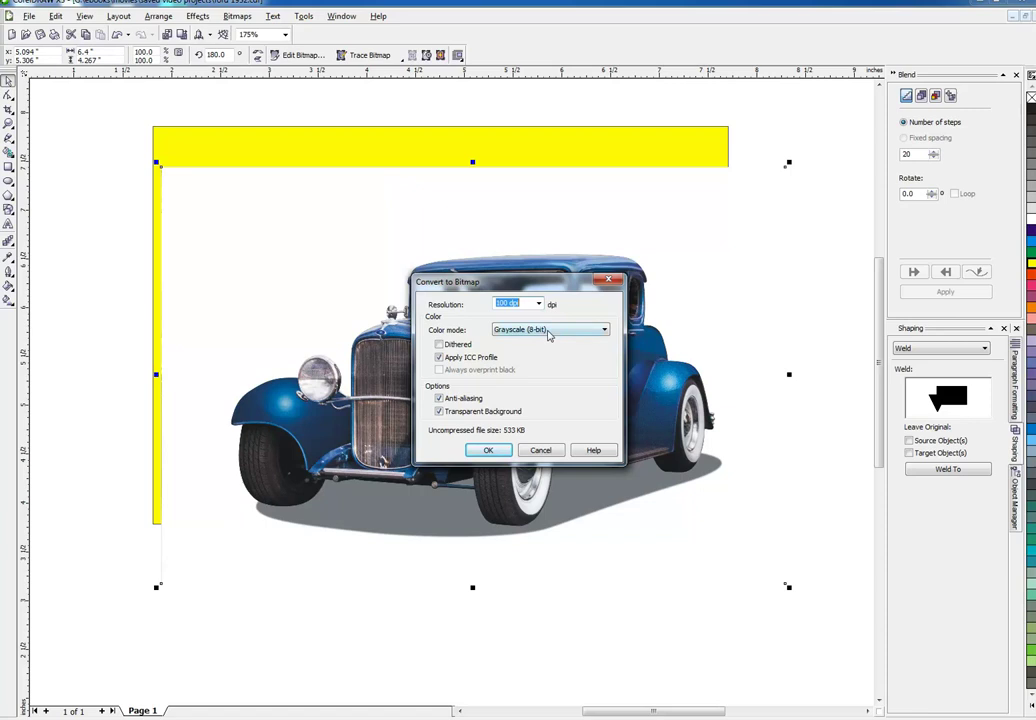
{"action": "left_click", "coordinate": [548, 336]}
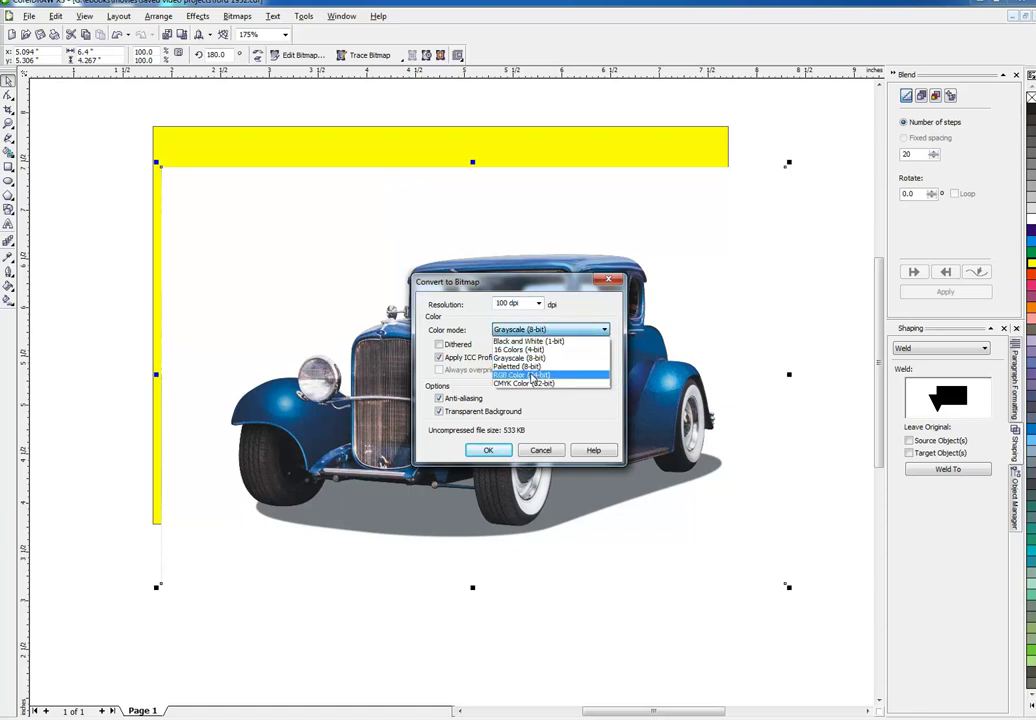
{"action": "left_click", "coordinate": [532, 379]}
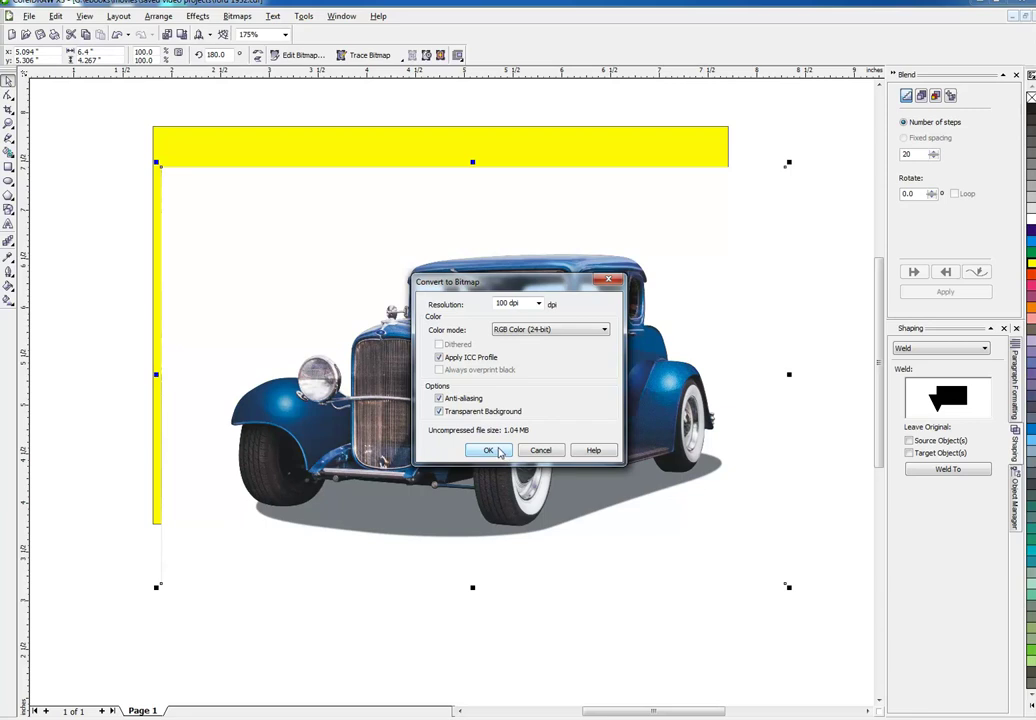
{"action": "left_click", "coordinate": [491, 450]}
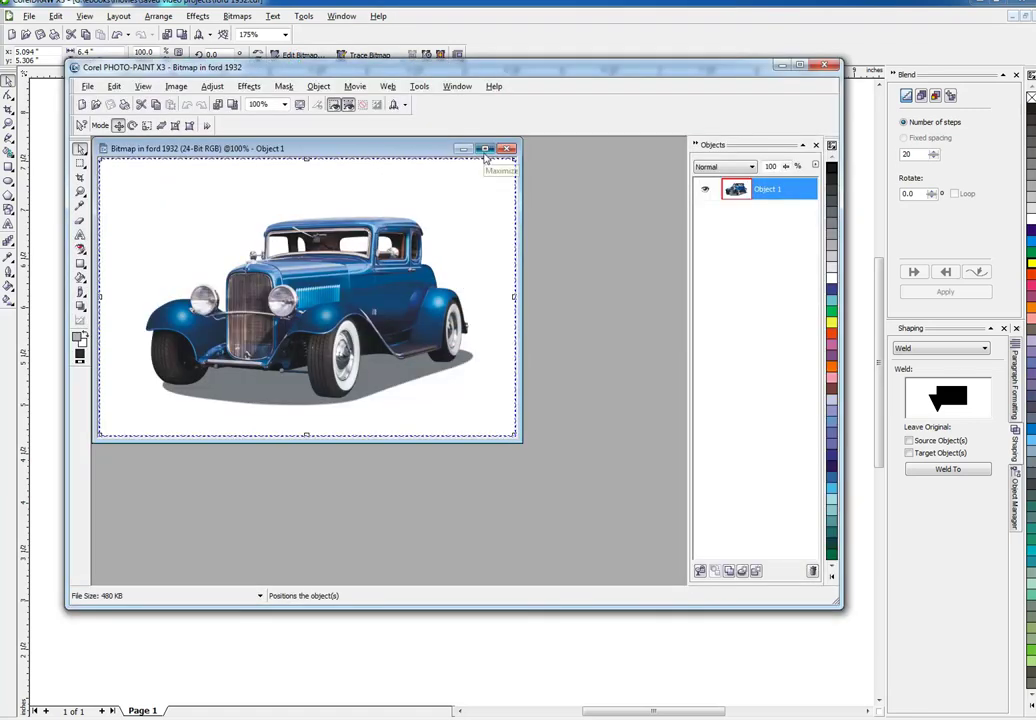
Step: In maximized Corel PHOTO-PAINT, mask the white background around the car with the Magic Wand and remove it
{"action": "left_click", "coordinate": [484, 148]}
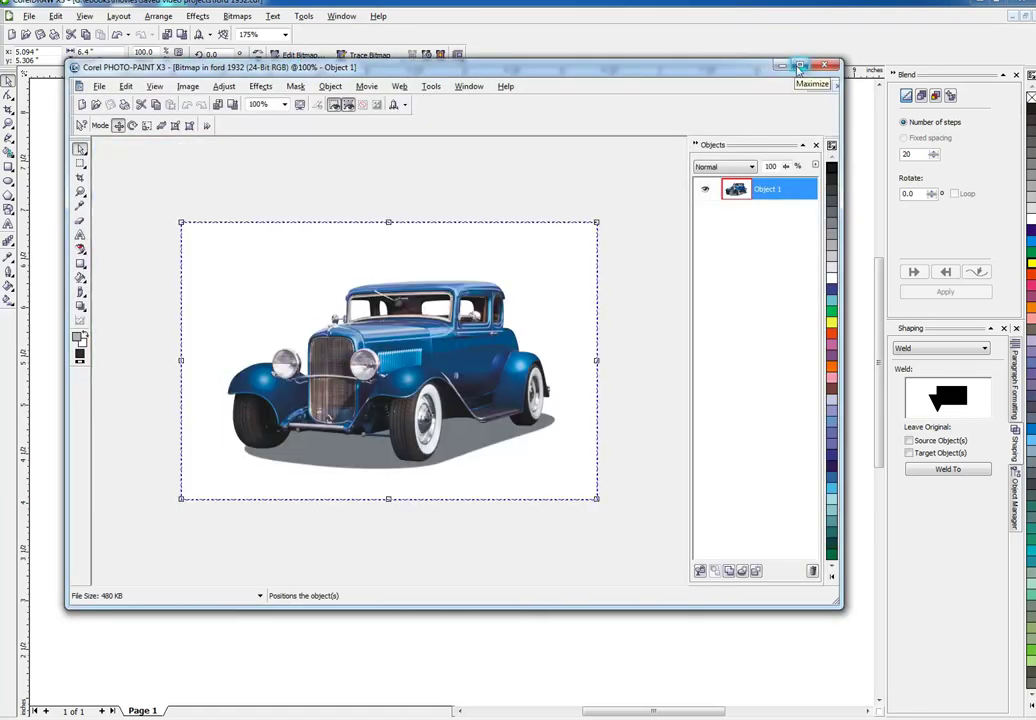
{"action": "left_click", "coordinate": [797, 65]}
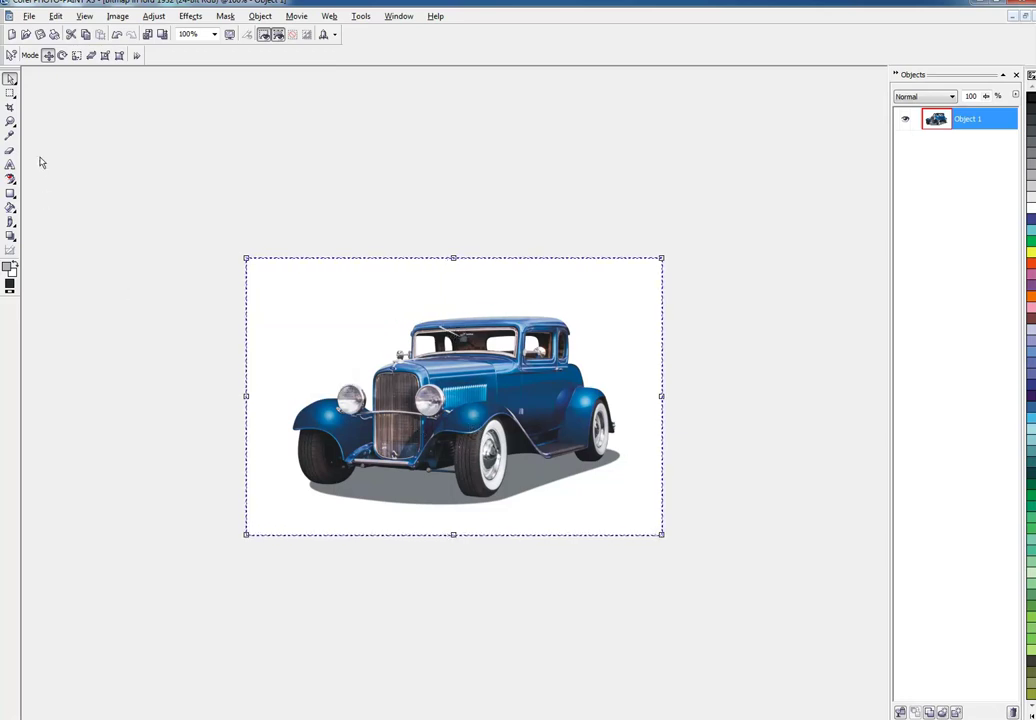
{"action": "left_click", "coordinate": [12, 95]}
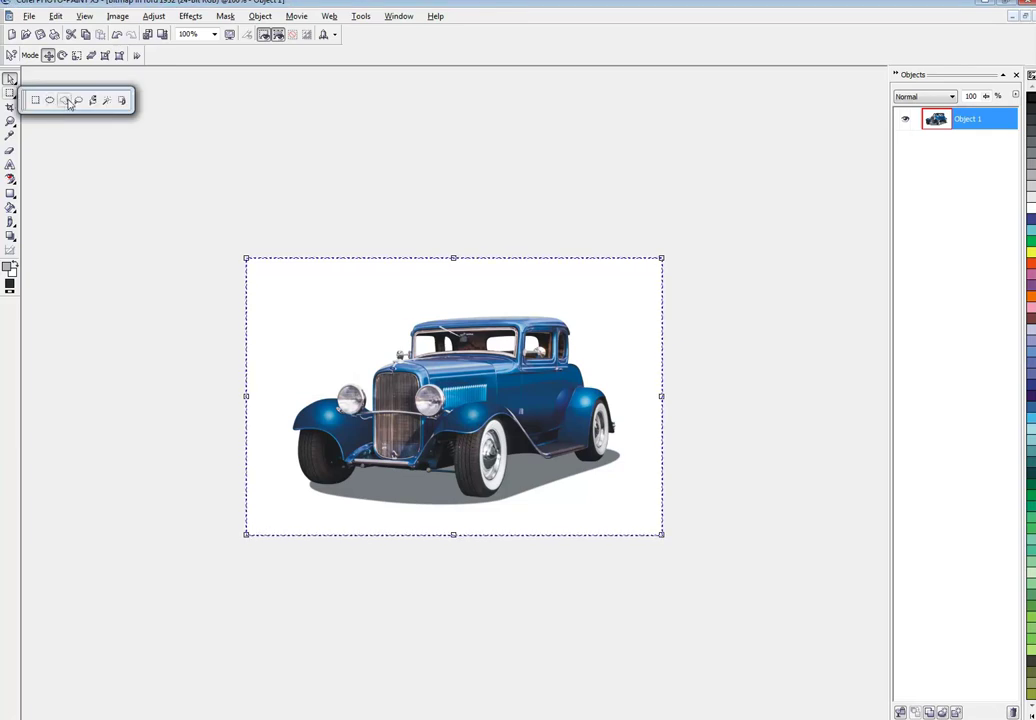
{"action": "left_click", "coordinate": [107, 100]}
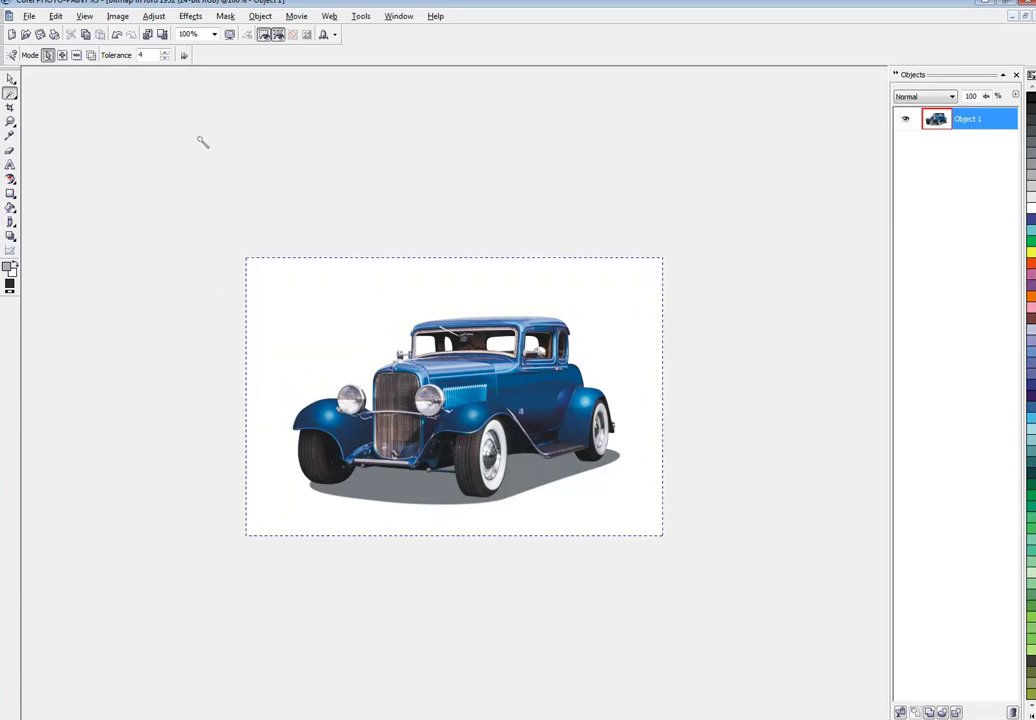
{"action": "left_click", "coordinate": [326, 327]}
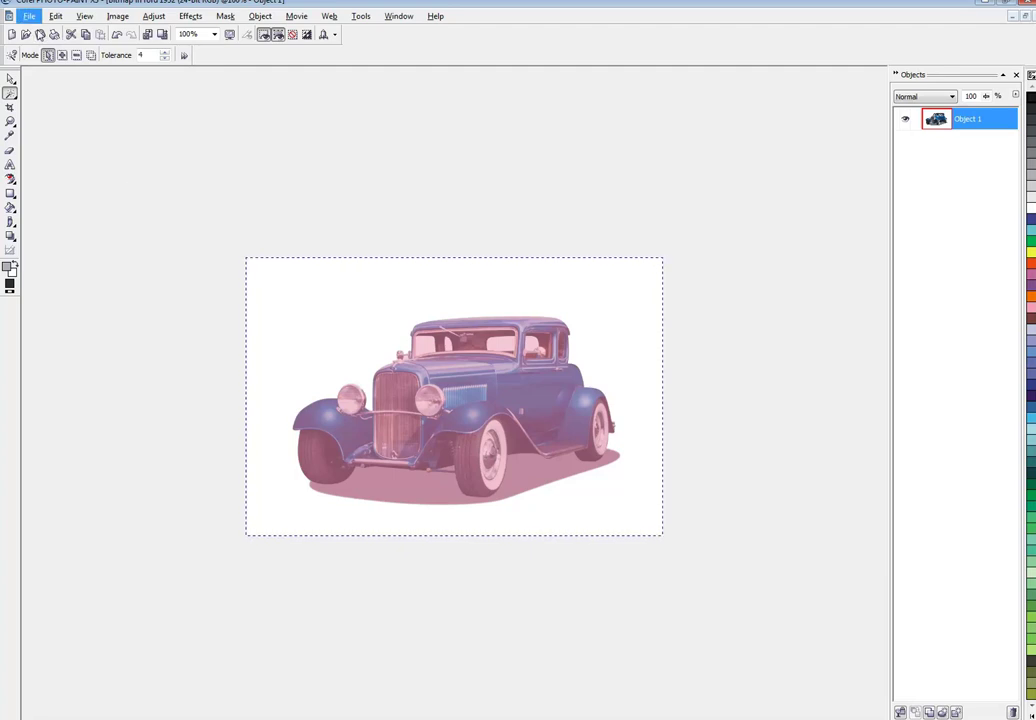
{"action": "left_click", "coordinate": [329, 303]}
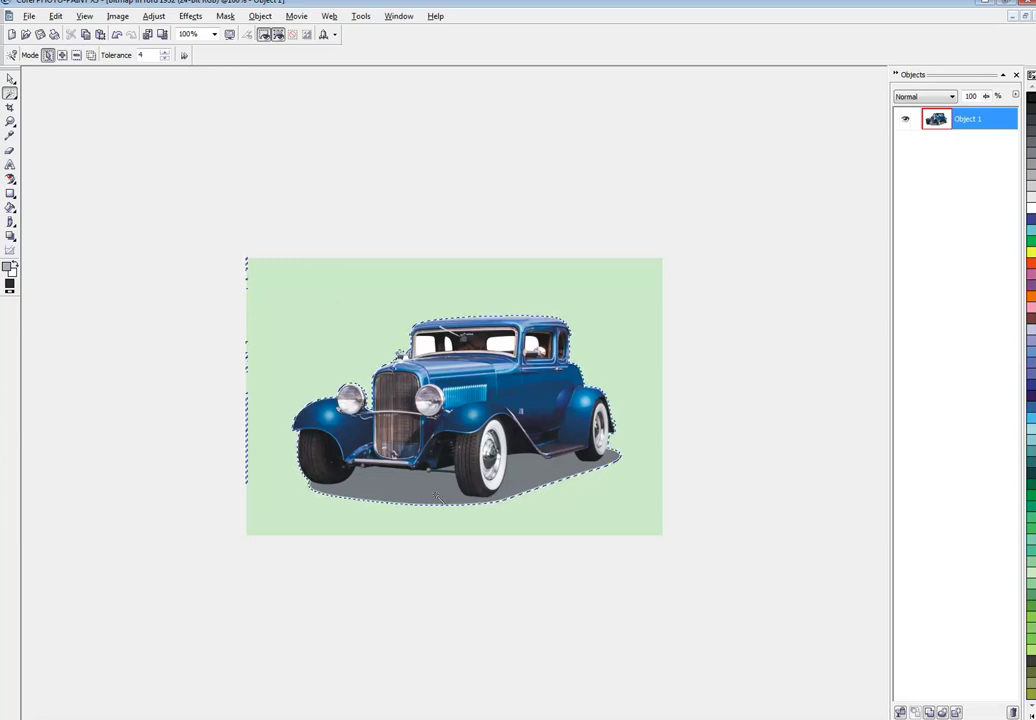
Step: Mask the grey shadow beneath the car and remove it from the image
{"action": "key", "text": "ctrl+h"}
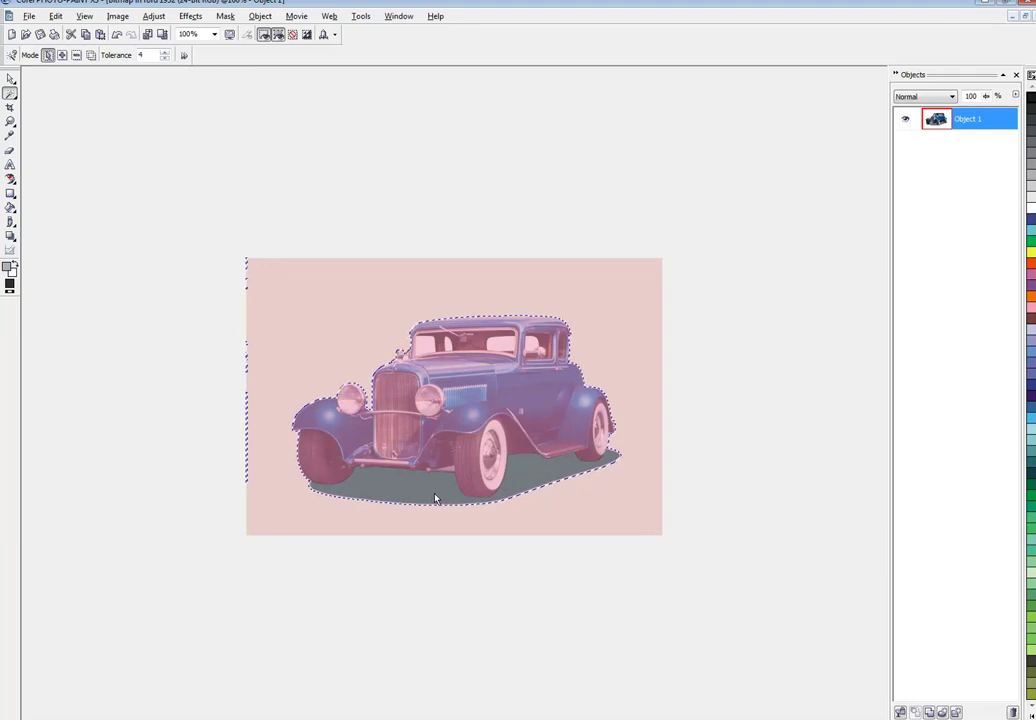
{"action": "key", "text": "ctrl+h"}
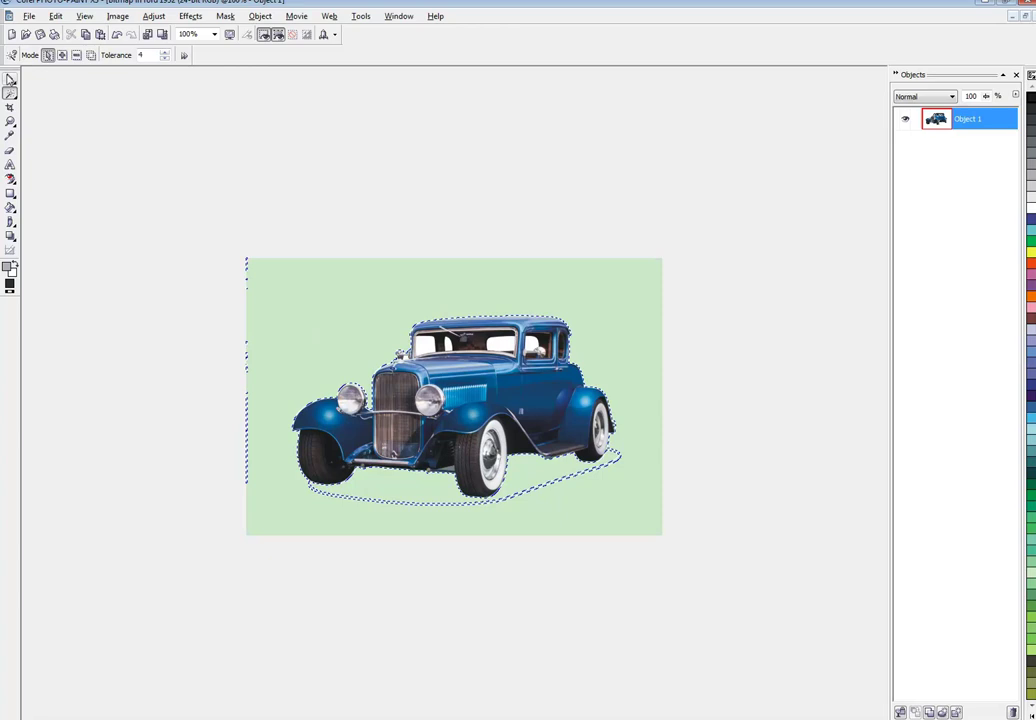
{"action": "left_click", "coordinate": [10, 77]}
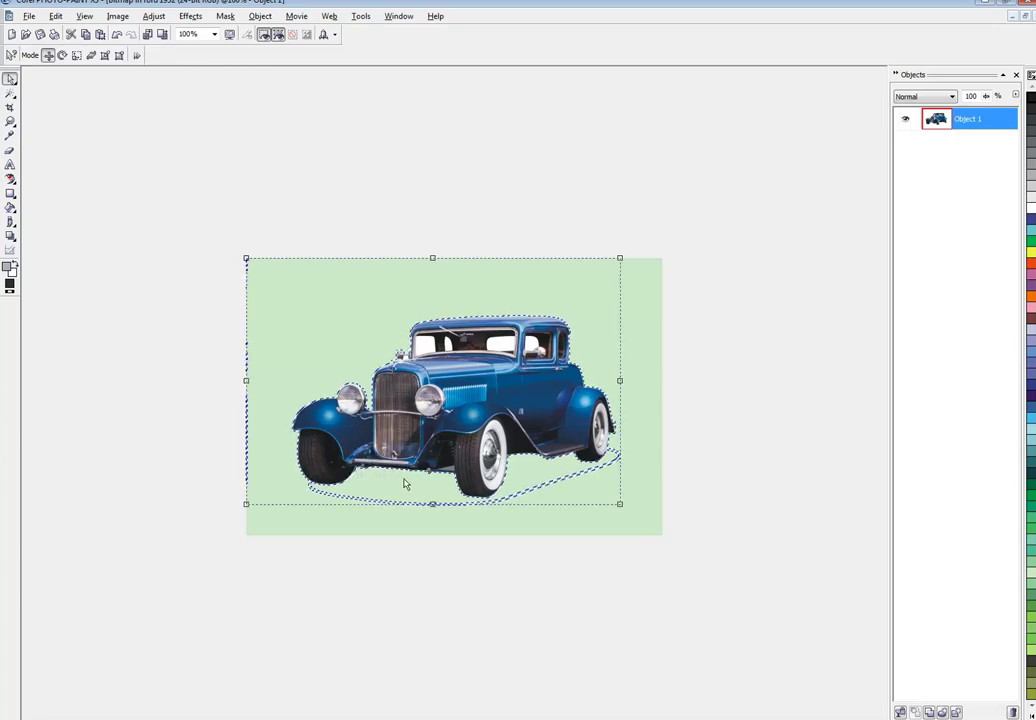
Step: Close PHOTO-PAINT without keeping the clipboard contents and save the changes to the bitmap in the CorelDRAW document
{"action": "left_click", "coordinate": [1029, 6]}
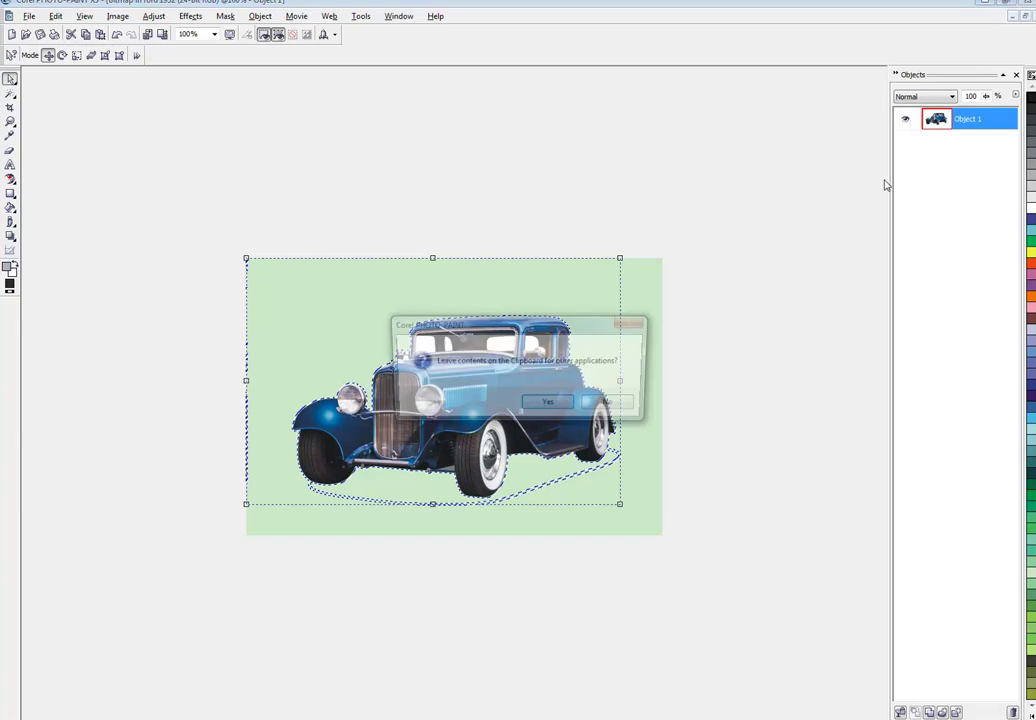
{"action": "left_click", "coordinate": [618, 405]}
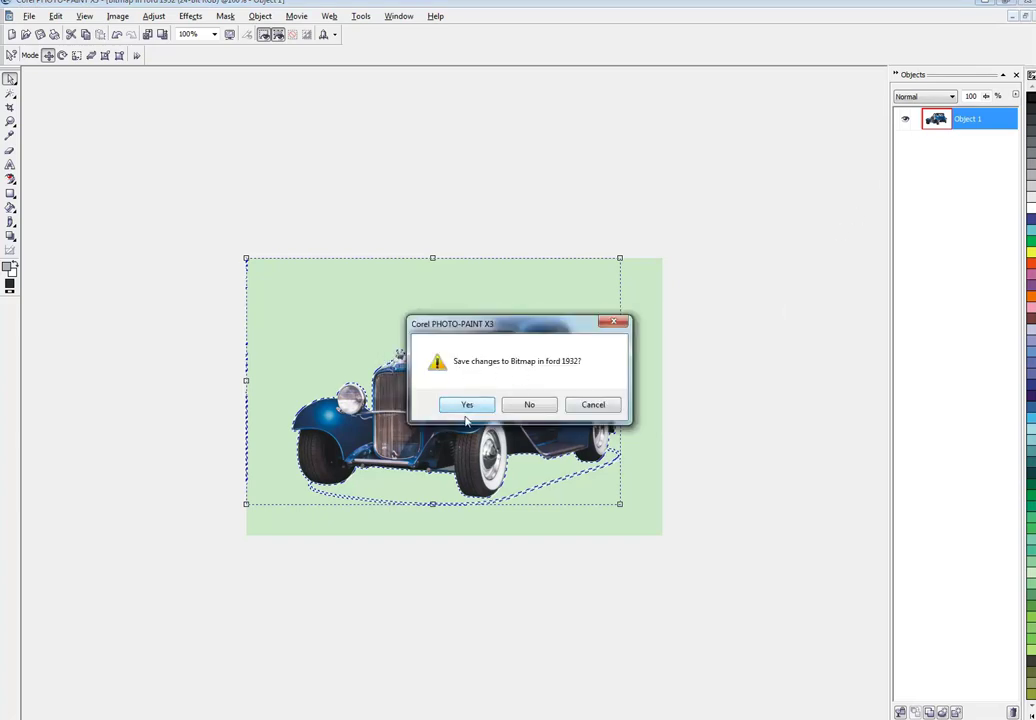
{"action": "left_click", "coordinate": [467, 405]}
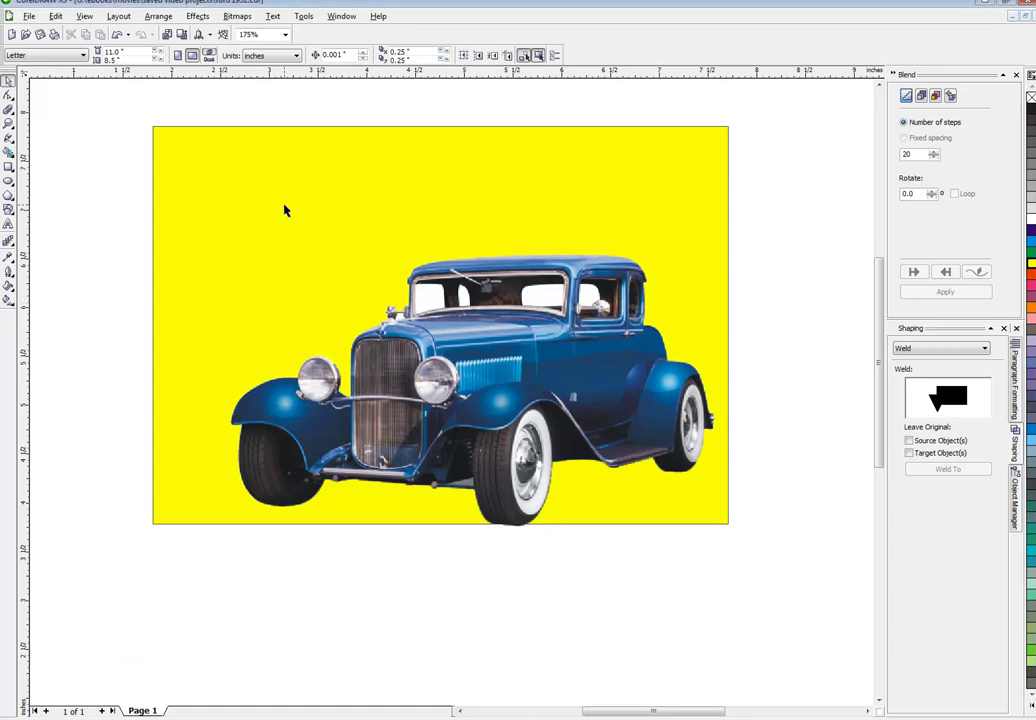
Step: Move the yellow background rectangle up and to the left of the car, and delete it
{"action": "left_click", "coordinate": [327, 200]}
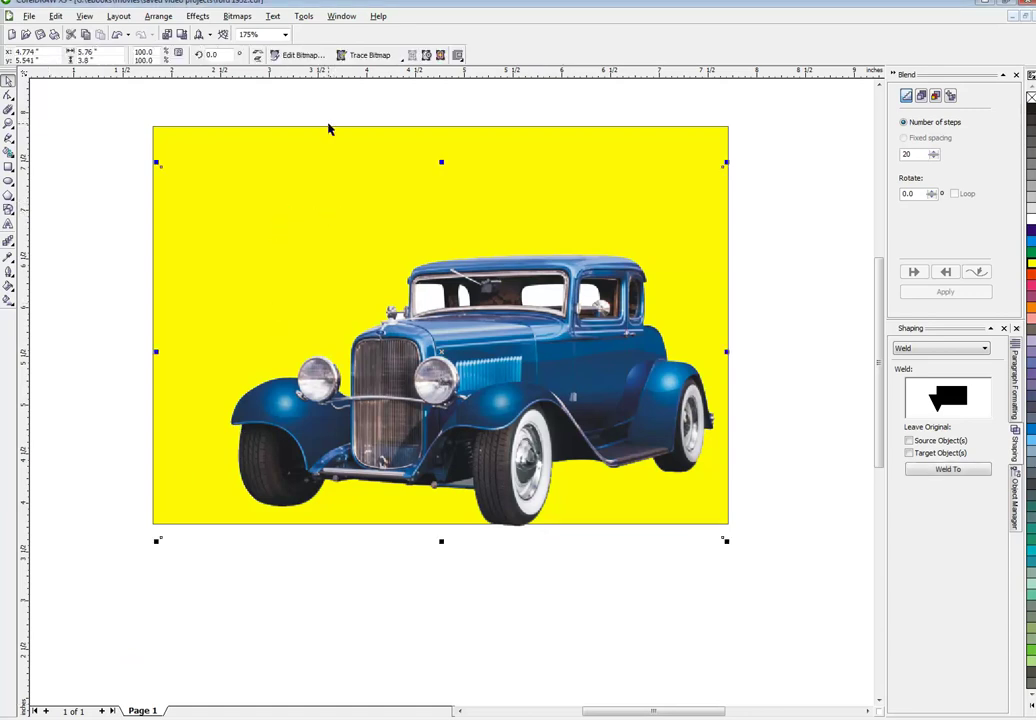
{"action": "key", "text": "Escape"}
{"action": "left_click", "coordinate": [382, 162]}
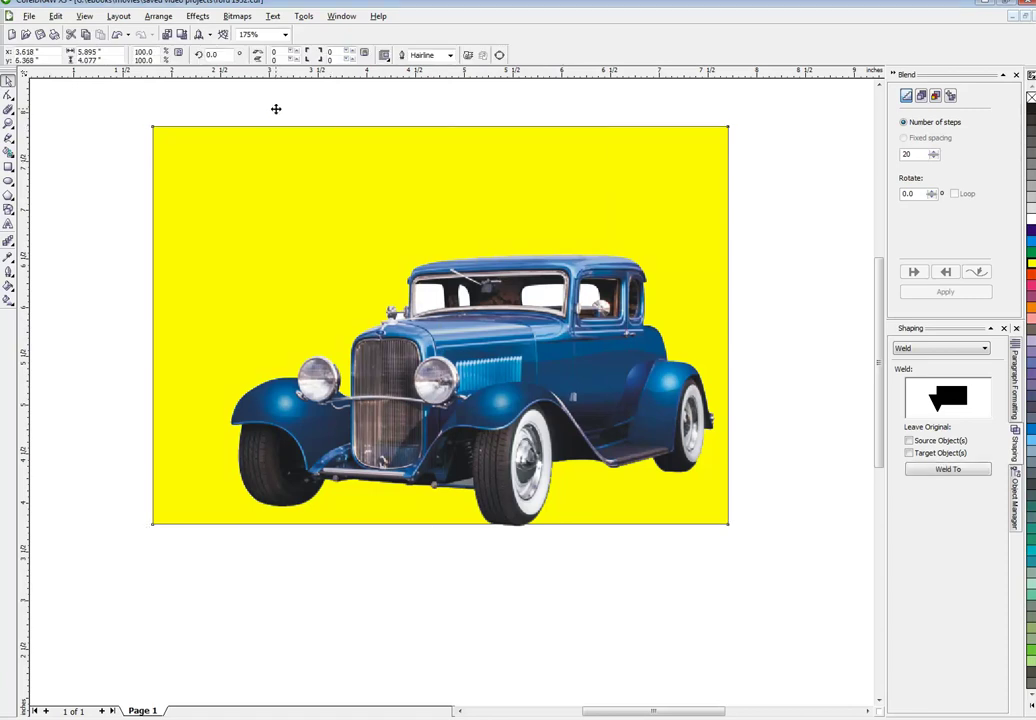
{"action": "left_click_drag", "start_coordinate": [275, 109], "coordinate": [165, 55]}
{"action": "left_click", "coordinate": [470, 169]}
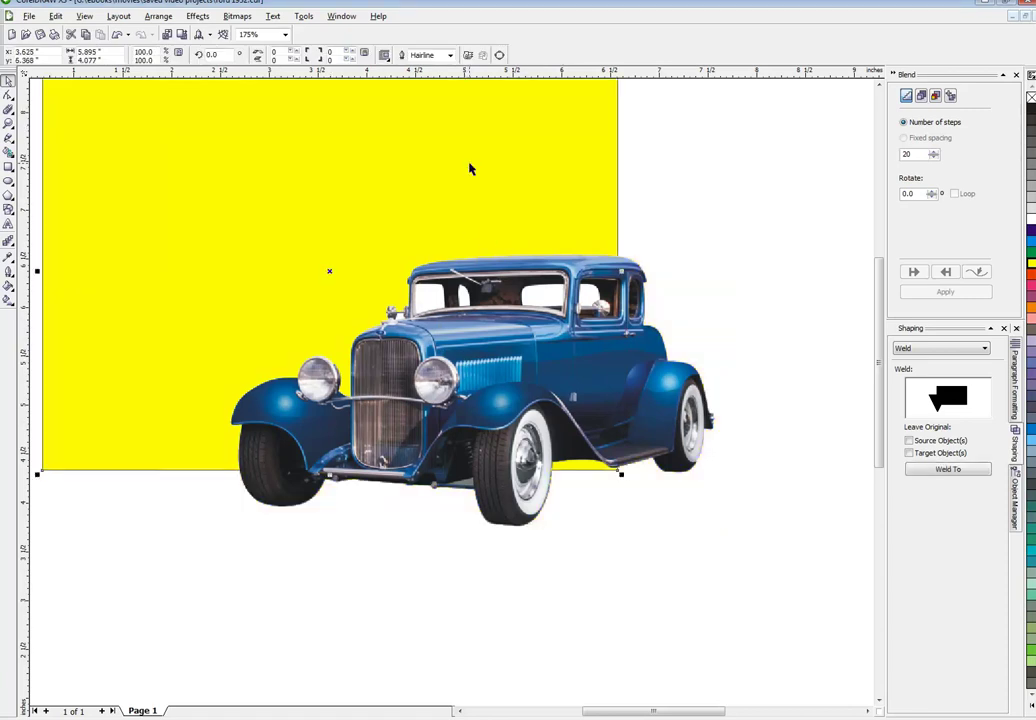
{"action": "key", "text": "Delete"}
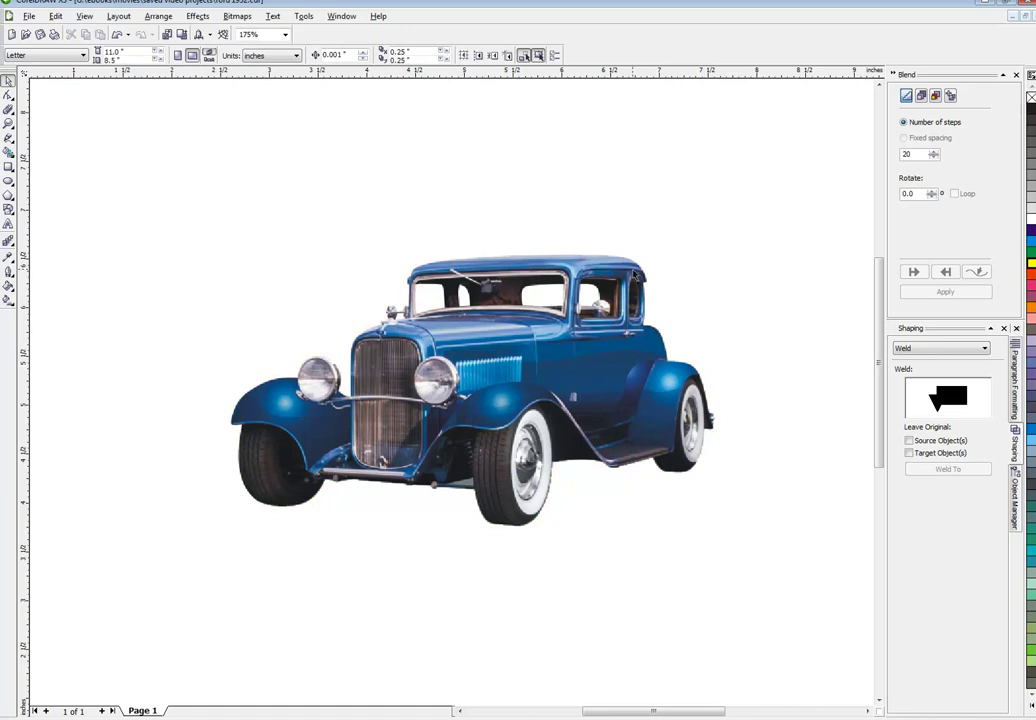
Step: Try placing a pasted copy of the cut-out car about 1.5 inches below the original
{"action": "left_click", "coordinate": [510, 222]}
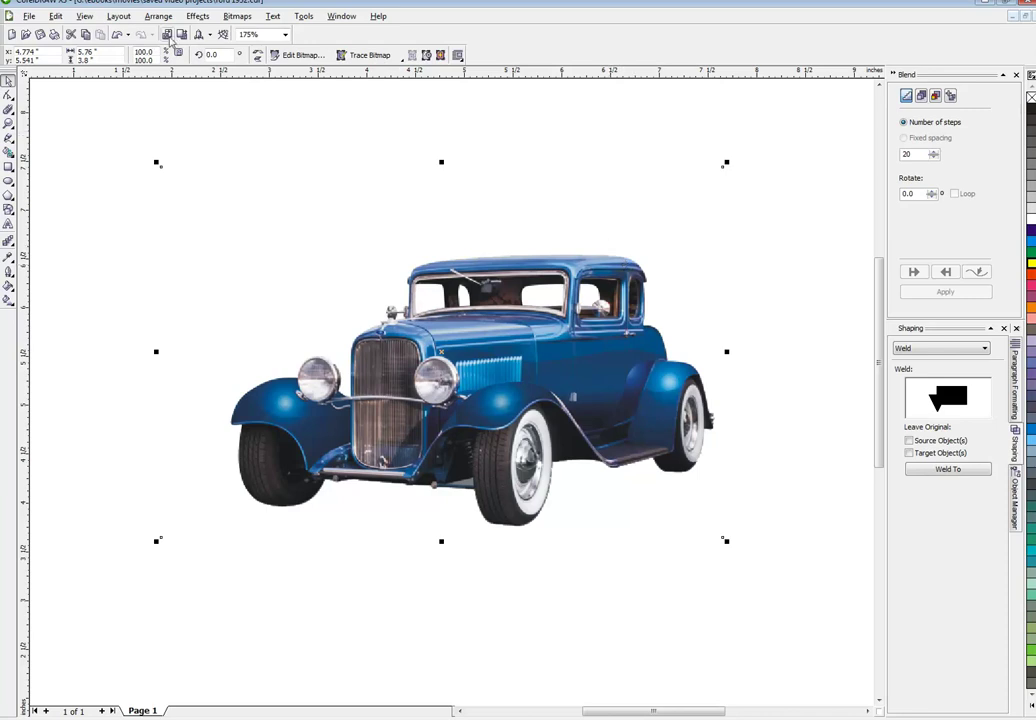
{"action": "left_click", "coordinate": [86, 35]}
{"action": "key", "text": "ctrl+v"}
{"action": "left_click_drag", "start_coordinate": [462, 332], "coordinate": [454, 479]}
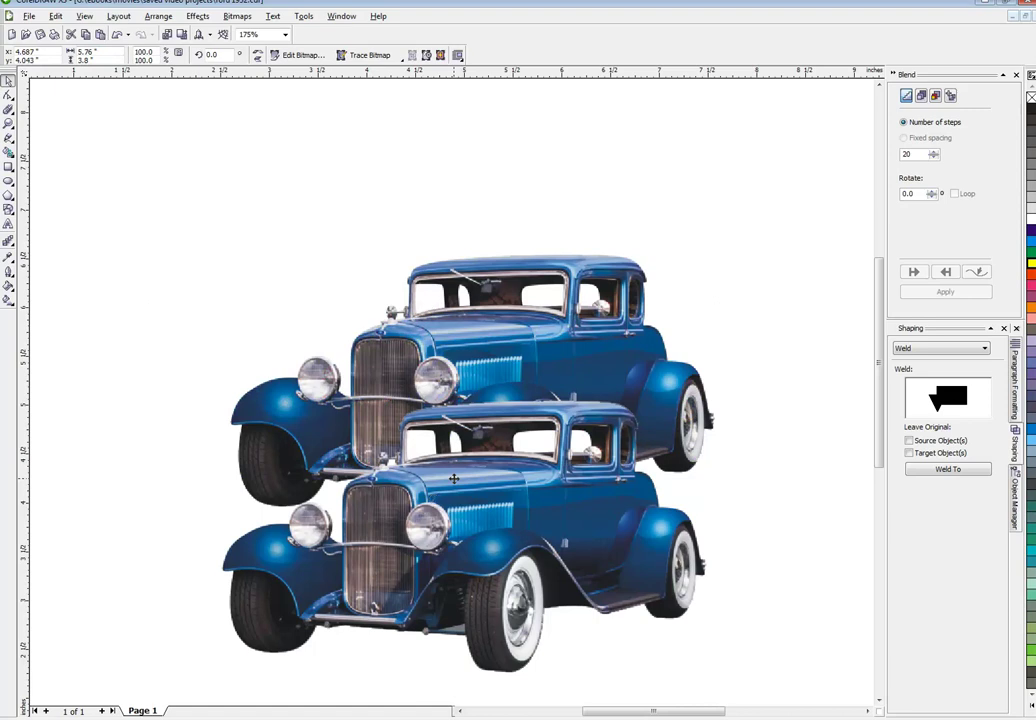
{"action": "key", "text": "ctrl+z"}
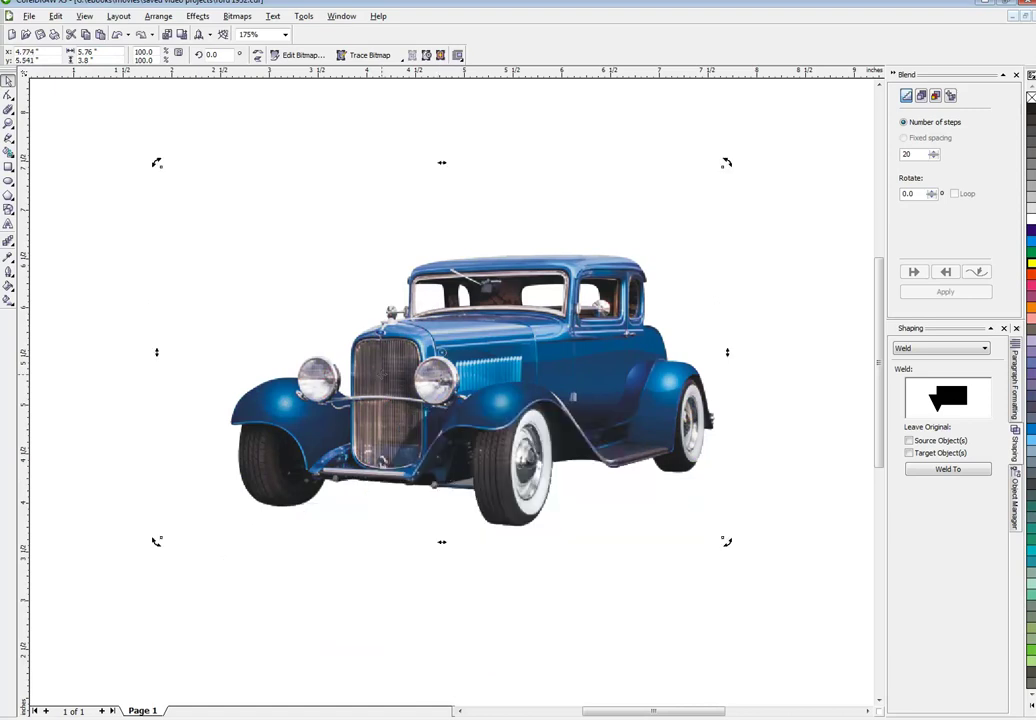
{"action": "left_click", "coordinate": [349, 155]}
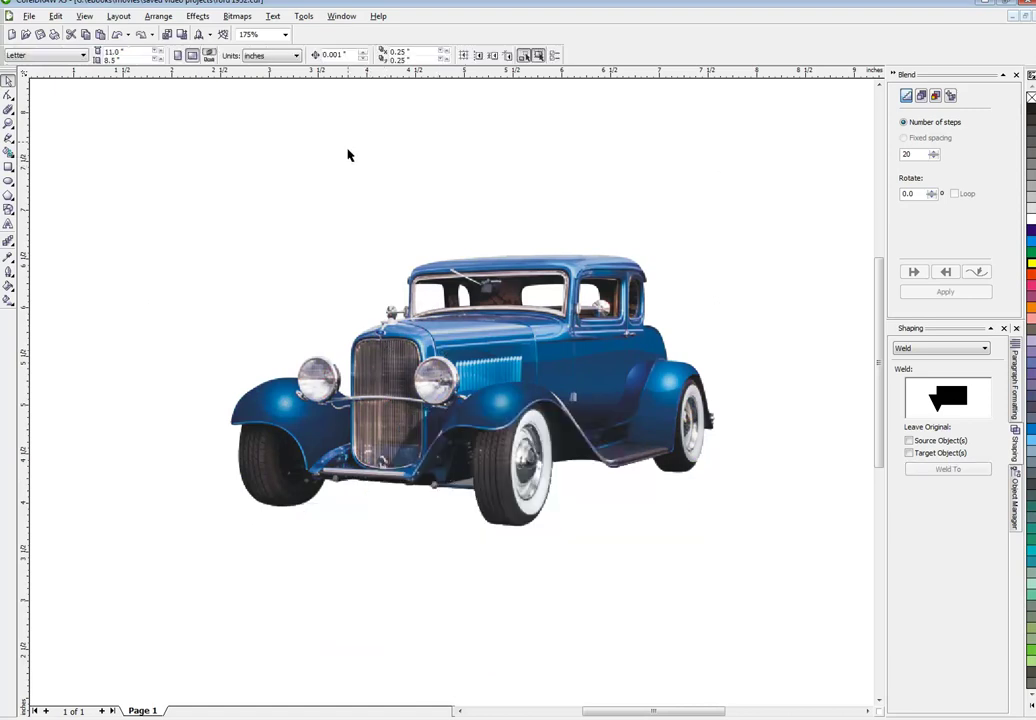
Step: Convert the top copy of the car to an 8-bit grayscale bitmap at 100 dpi with a transparent background
{"action": "left_click", "coordinate": [433, 265]}
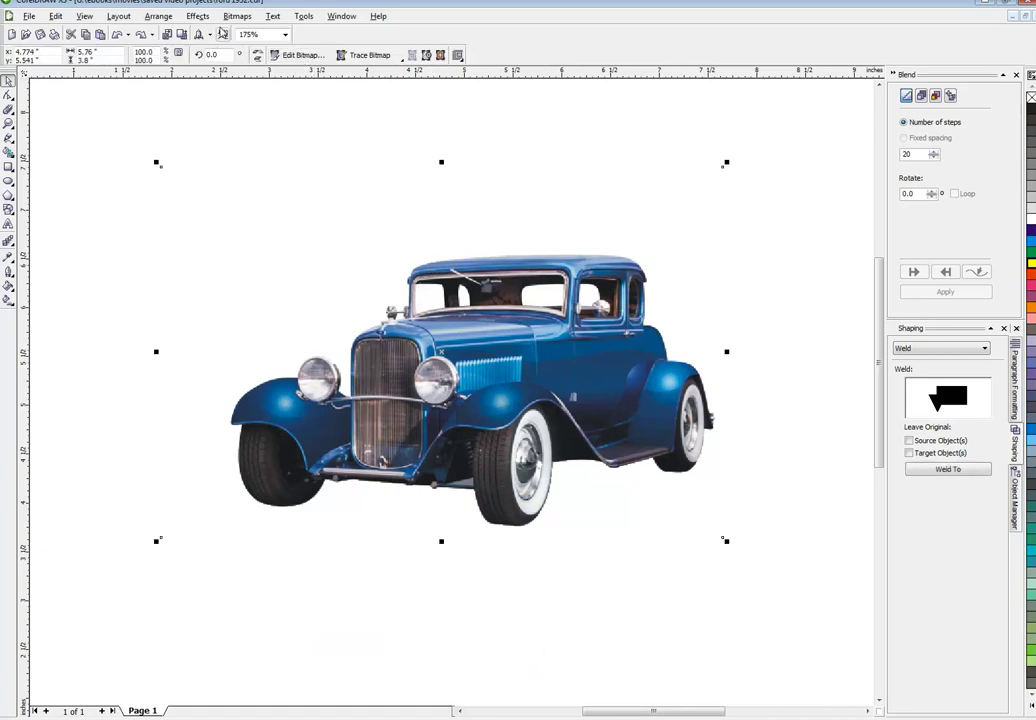
{"action": "left_click", "coordinate": [236, 17]}
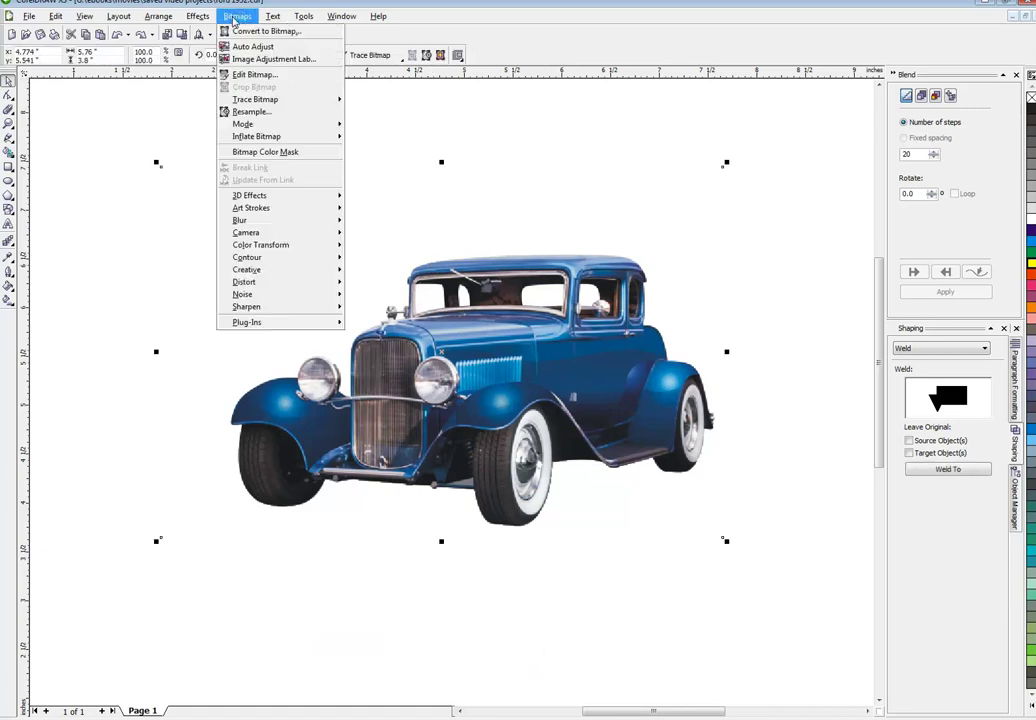
{"action": "left_click", "coordinate": [265, 31]}
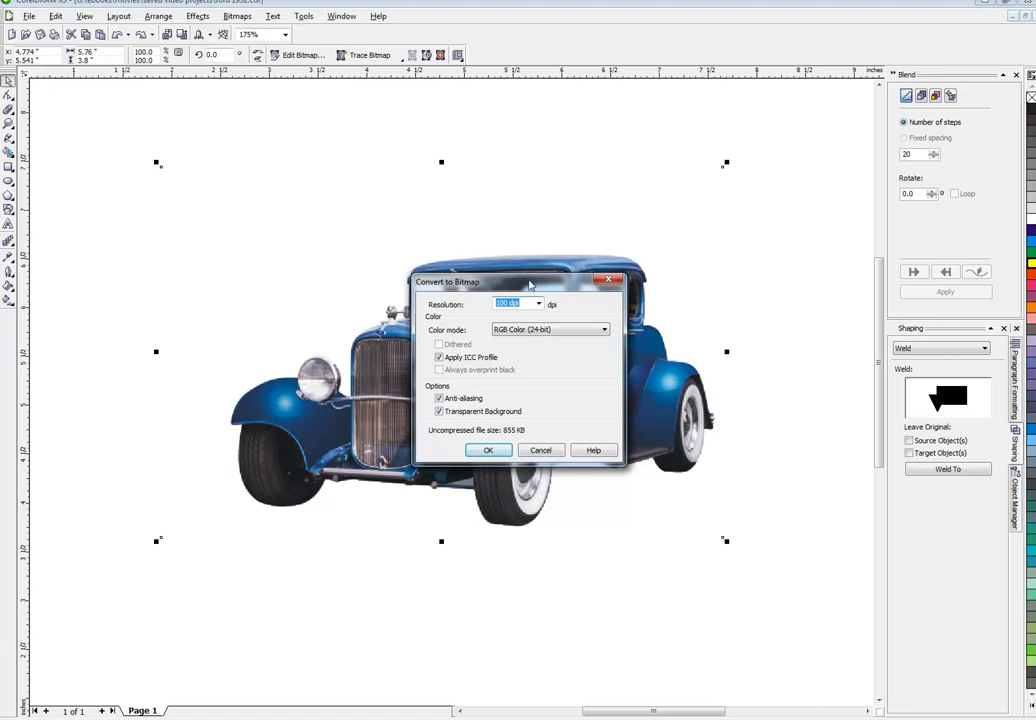
{"action": "left_click_drag", "start_coordinate": [530, 286], "coordinate": [735, 141]}
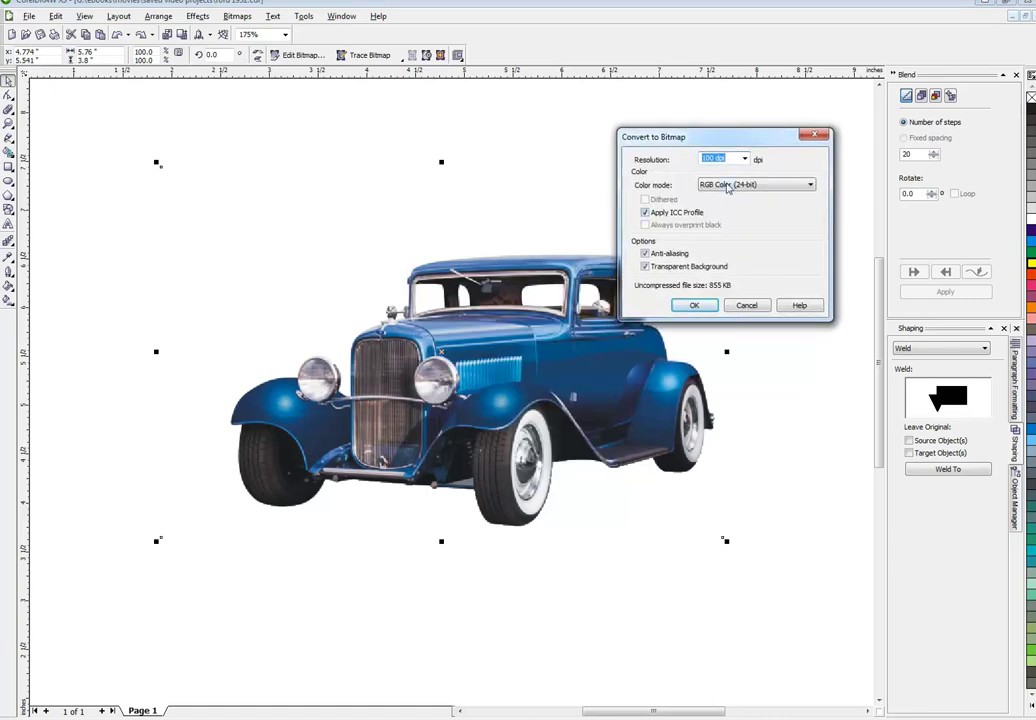
{"action": "left_click", "coordinate": [728, 188]}
{"action": "left_click", "coordinate": [730, 217]}
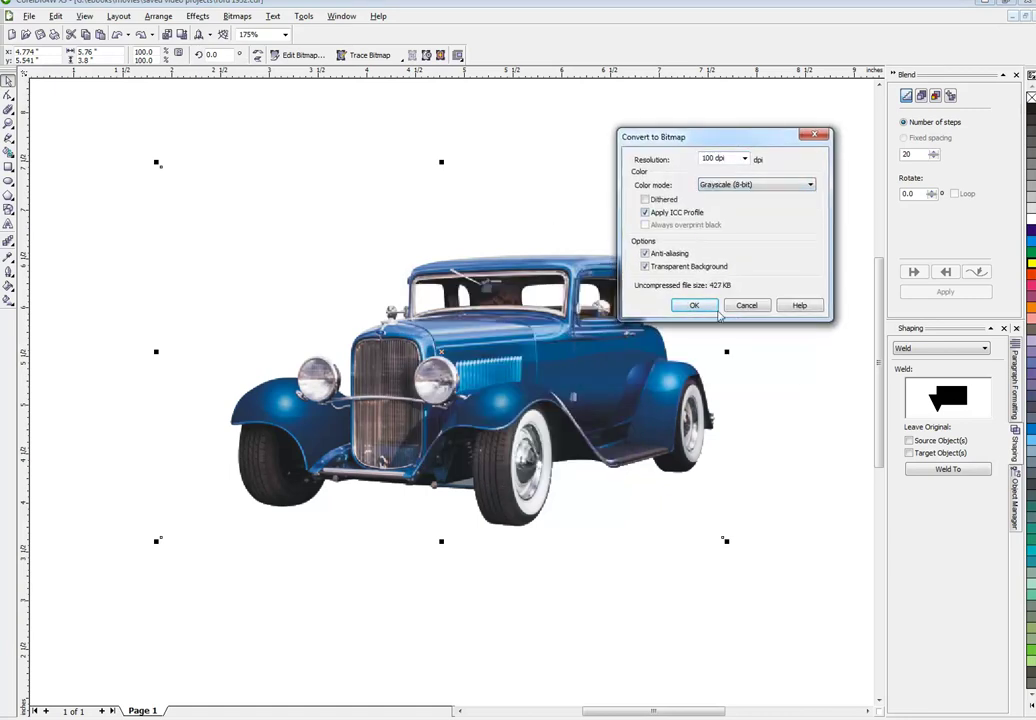
{"action": "left_click", "coordinate": [696, 306]}
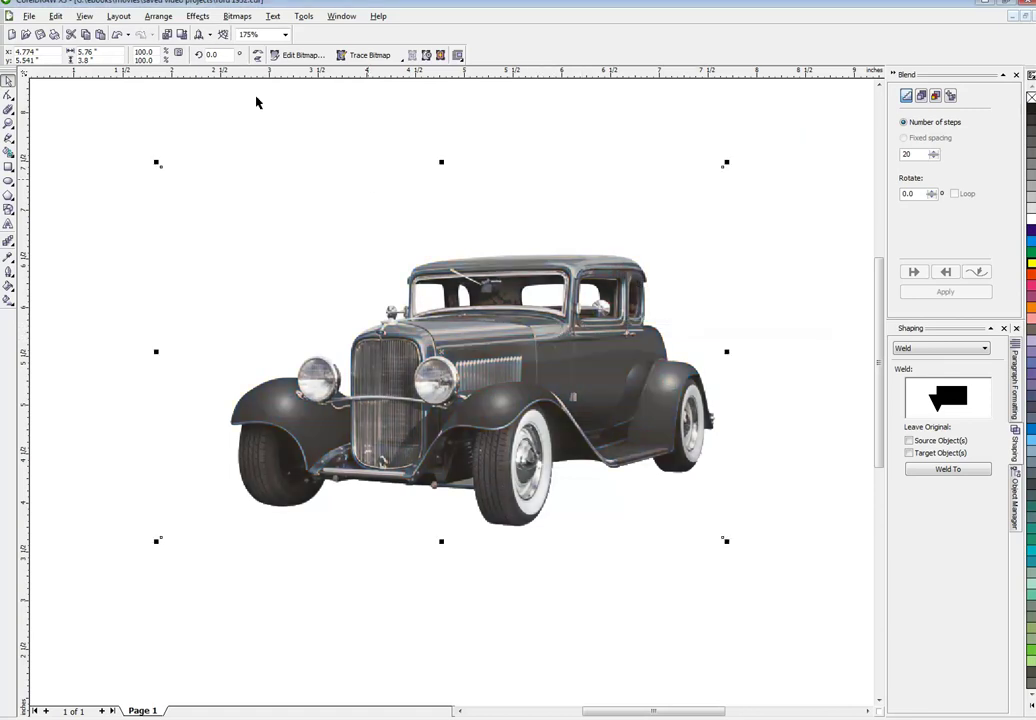
Step: Darken the grayscale car to a solid silhouette with a straight-segment tone curve pulled almost to the graph's lower-right corner
{"action": "left_click", "coordinate": [197, 16]}
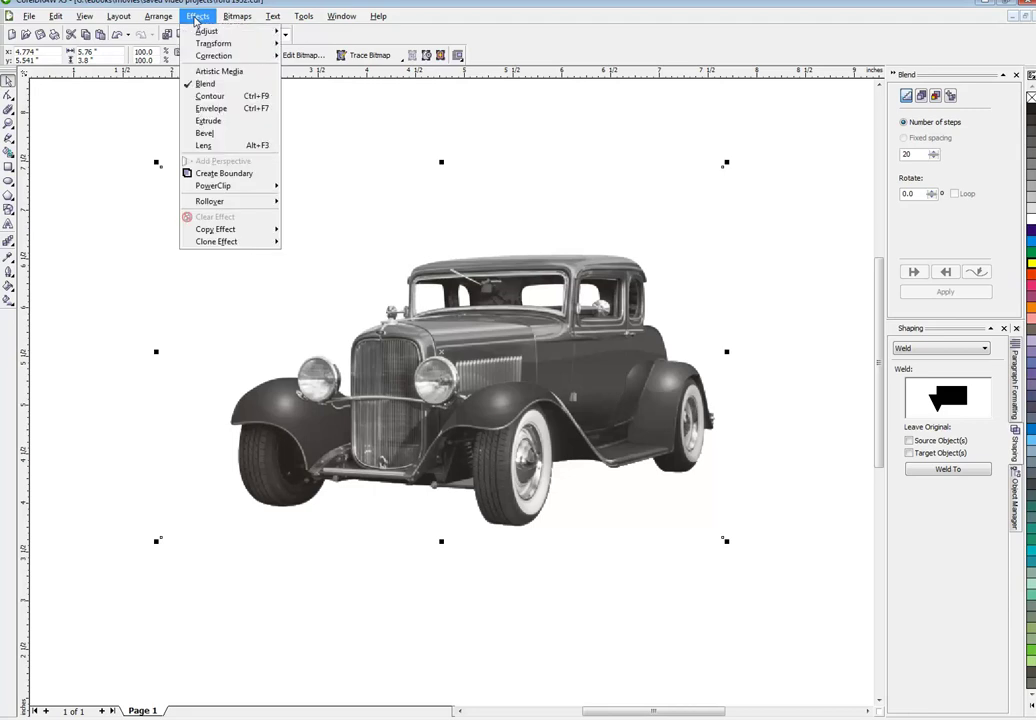
{"action": "mouse_move", "coordinate": [198, 33]}
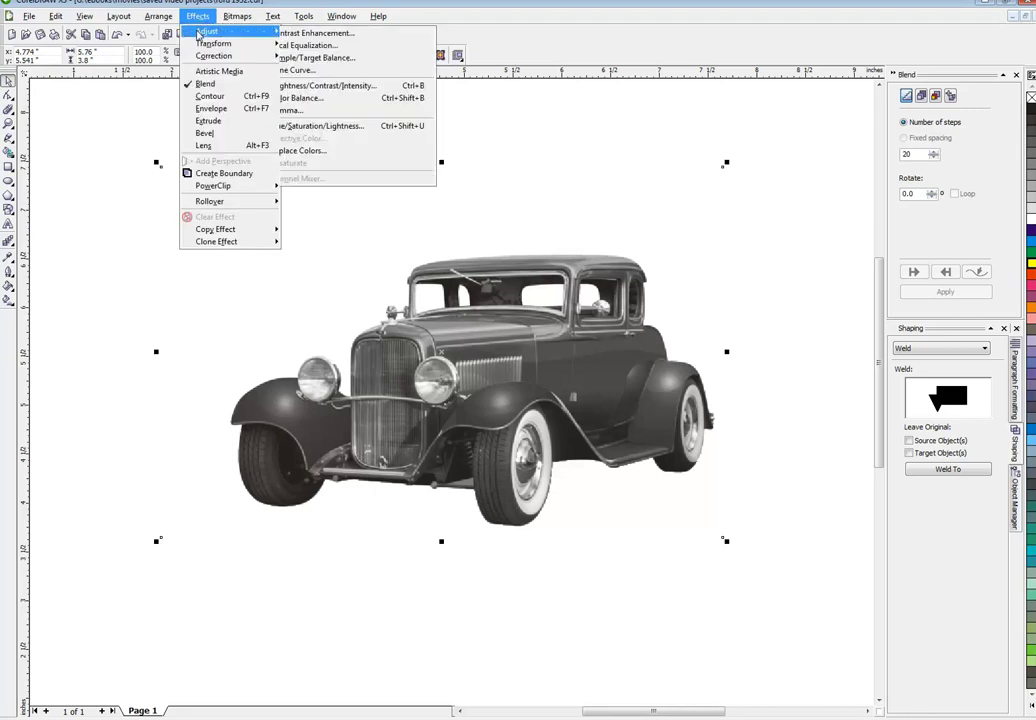
{"action": "left_click", "coordinate": [312, 72]}
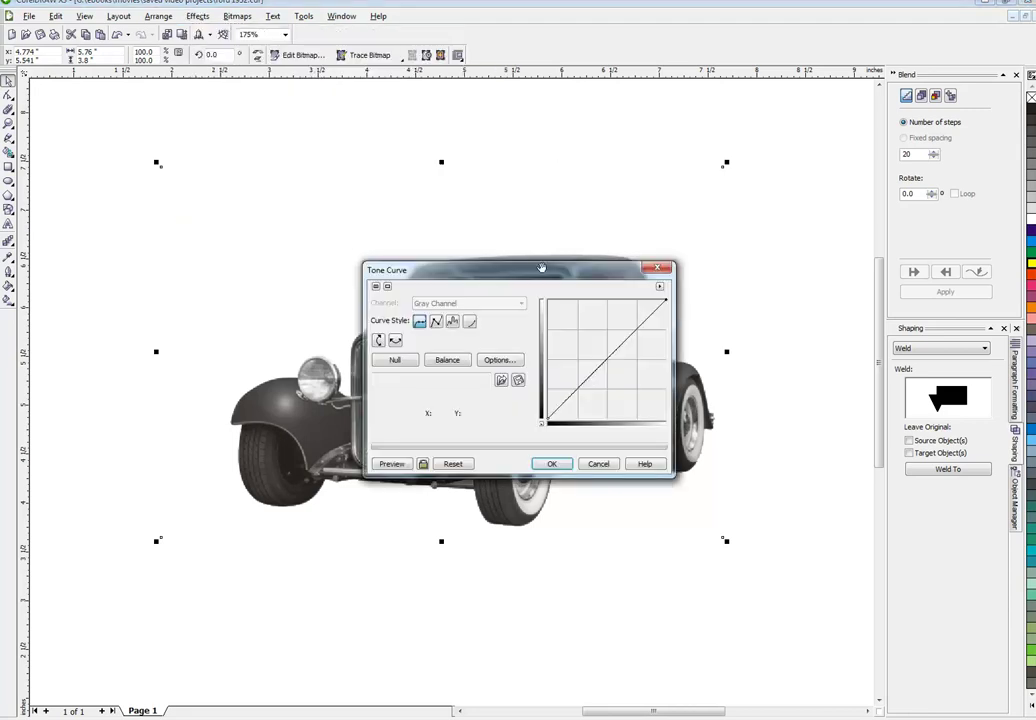
{"action": "left_click_drag", "start_coordinate": [543, 271], "coordinate": [741, 123]}
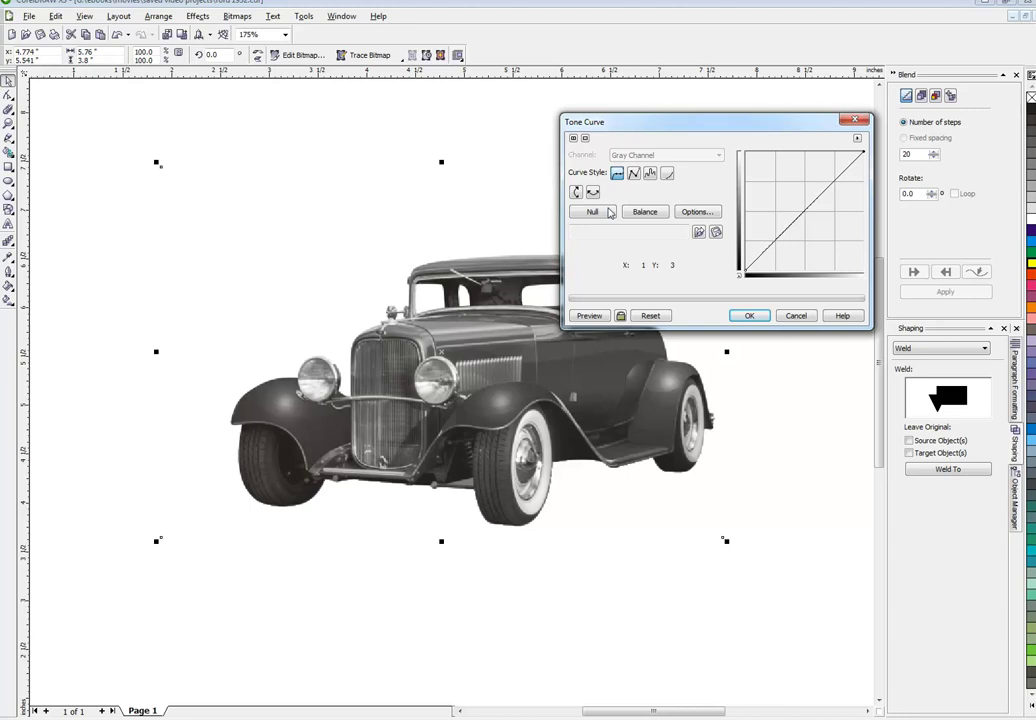
{"action": "left_click", "coordinate": [634, 175]}
{"action": "left_click_drag", "start_coordinate": [791, 230], "coordinate": [858, 268]}
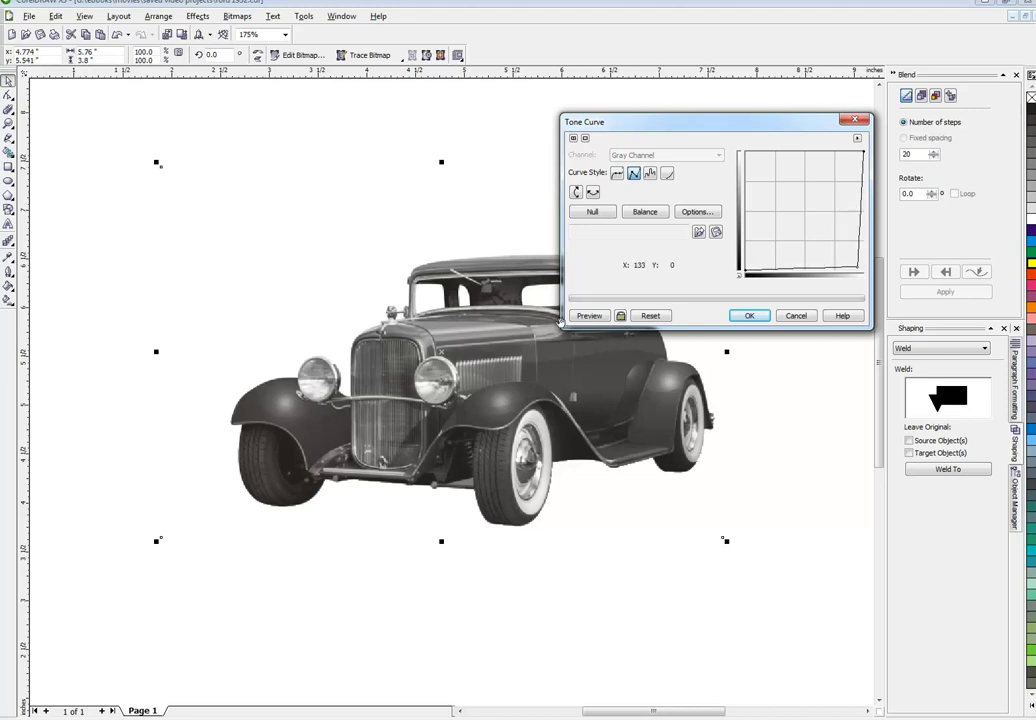
{"action": "left_click", "coordinate": [589, 316]}
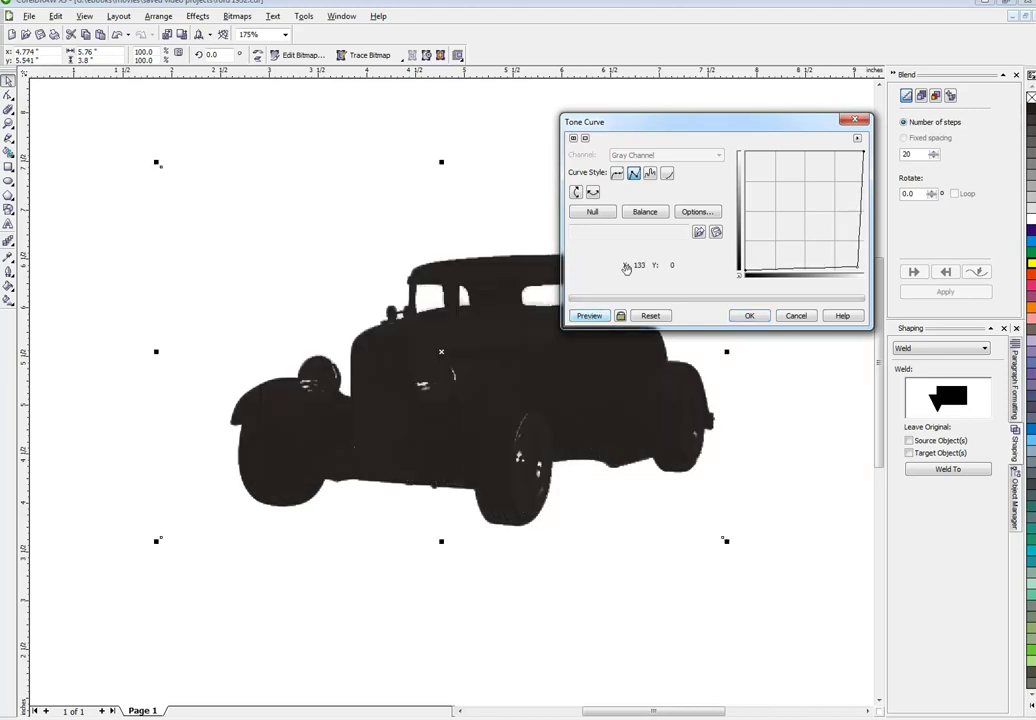
{"action": "left_click", "coordinate": [750, 315]}
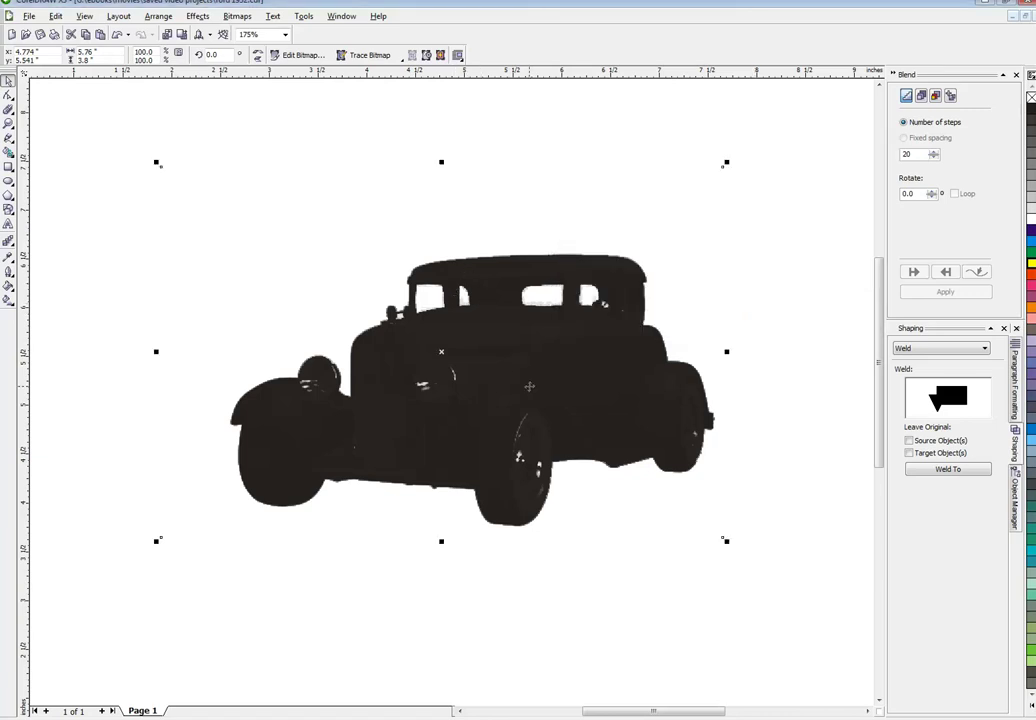
Step: Convert the darkened silhouette to a 1-bit black-and-white bitmap at 100 dpi
{"action": "left_click", "coordinate": [237, 16]}
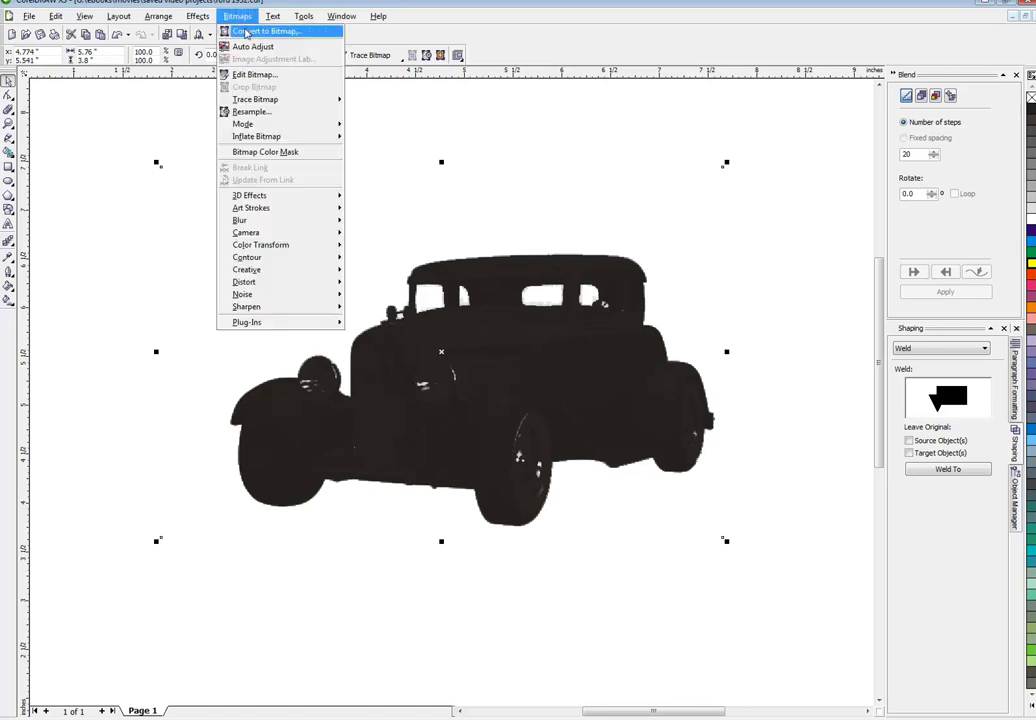
{"action": "left_click", "coordinate": [247, 32]}
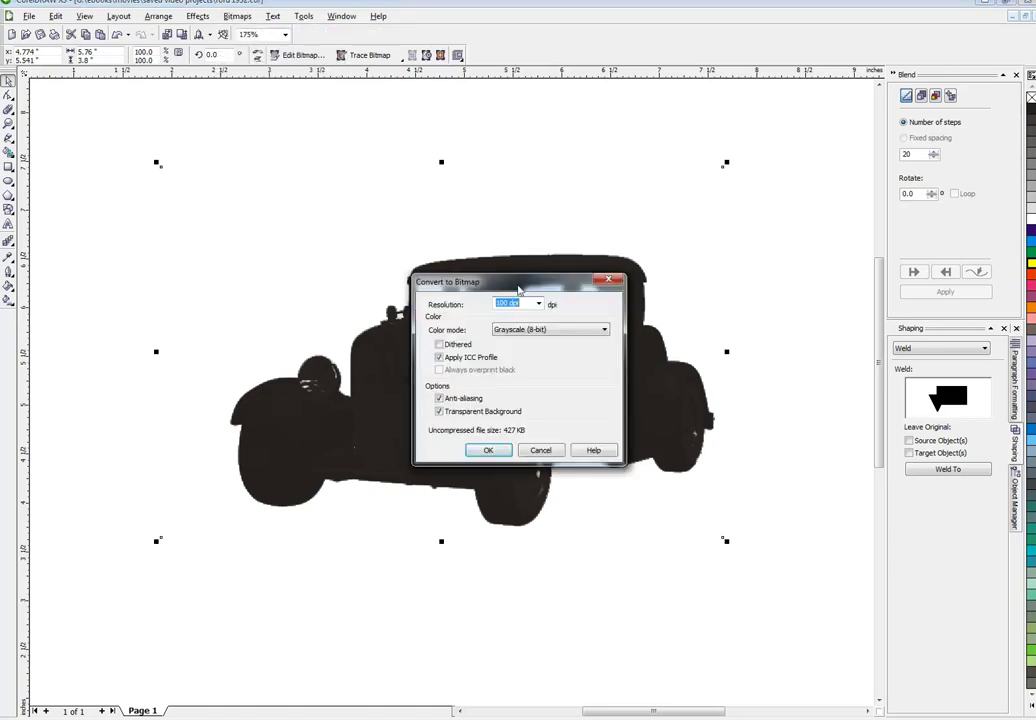
{"action": "left_click_drag", "start_coordinate": [518, 289], "coordinate": [681, 164]}
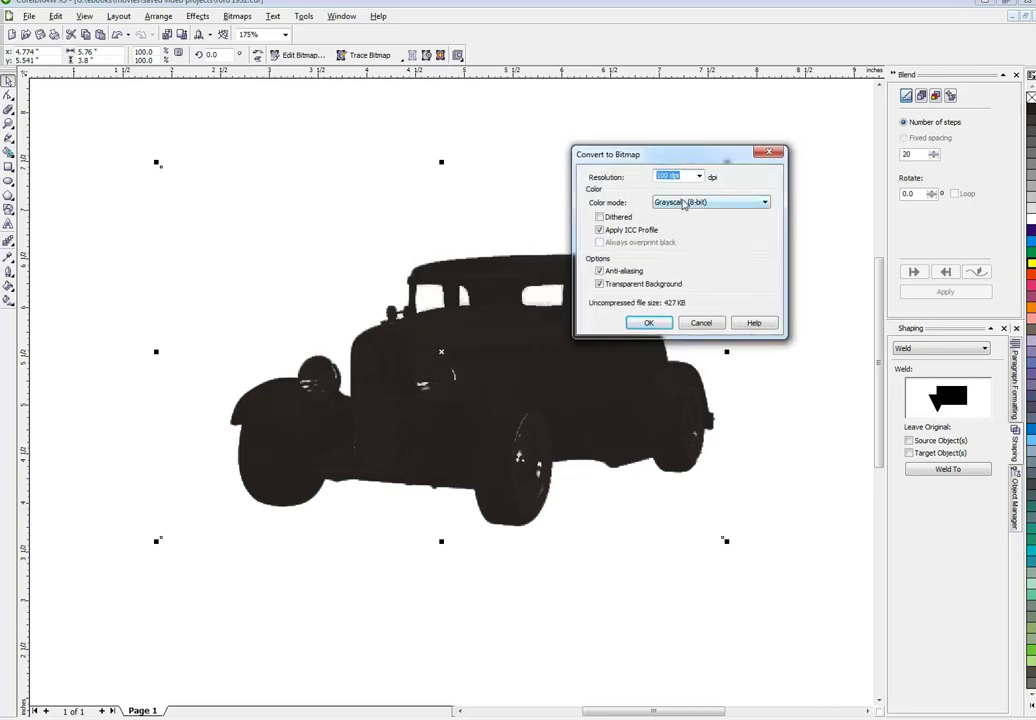
{"action": "left_click", "coordinate": [684, 203]}
{"action": "left_click", "coordinate": [680, 214]}
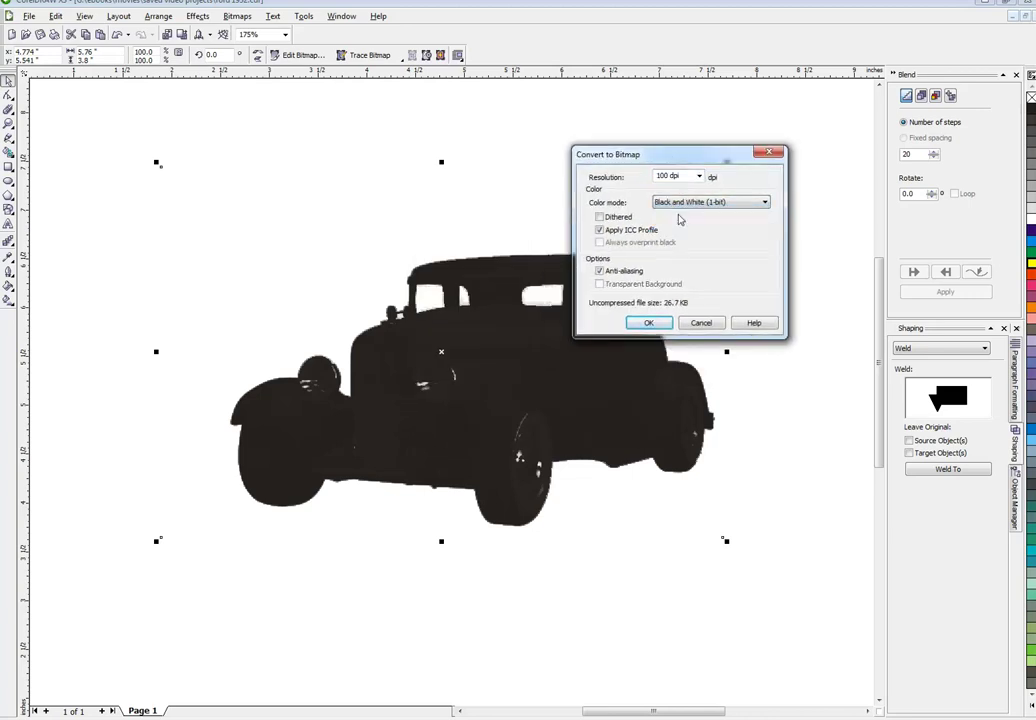
{"action": "left_click", "coordinate": [648, 323]}
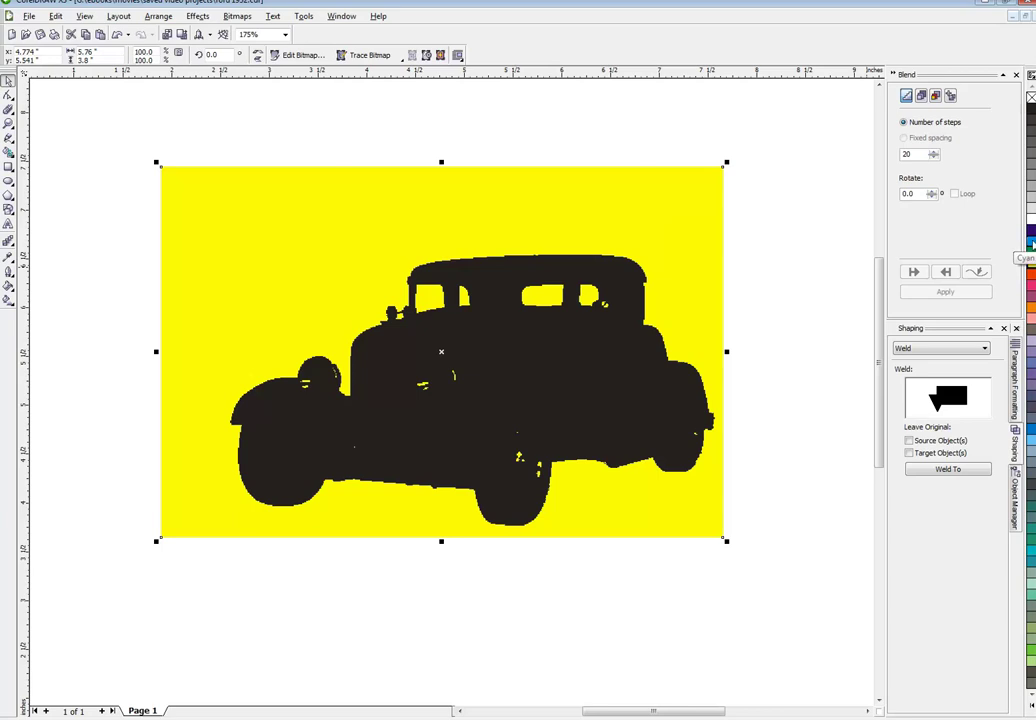
Step: Remove the black-and-white bitmap's yellow background and recolor the silhouette, trying cyan before settling on black
{"action": "left_click", "coordinate": [1032, 244]}
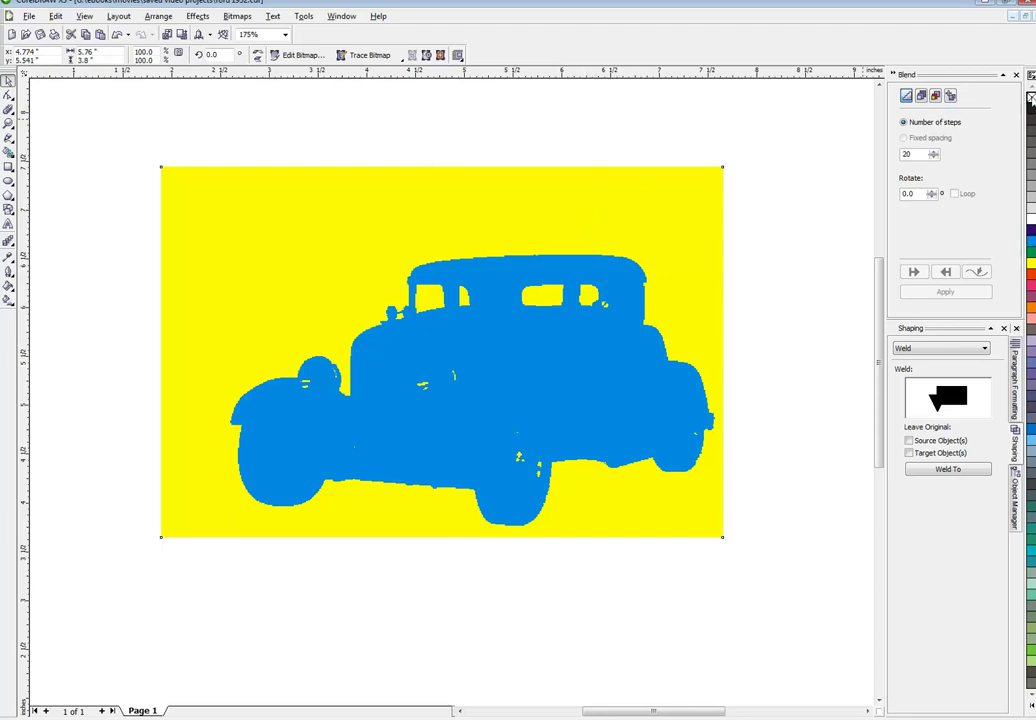
{"action": "left_click", "coordinate": [1032, 96]}
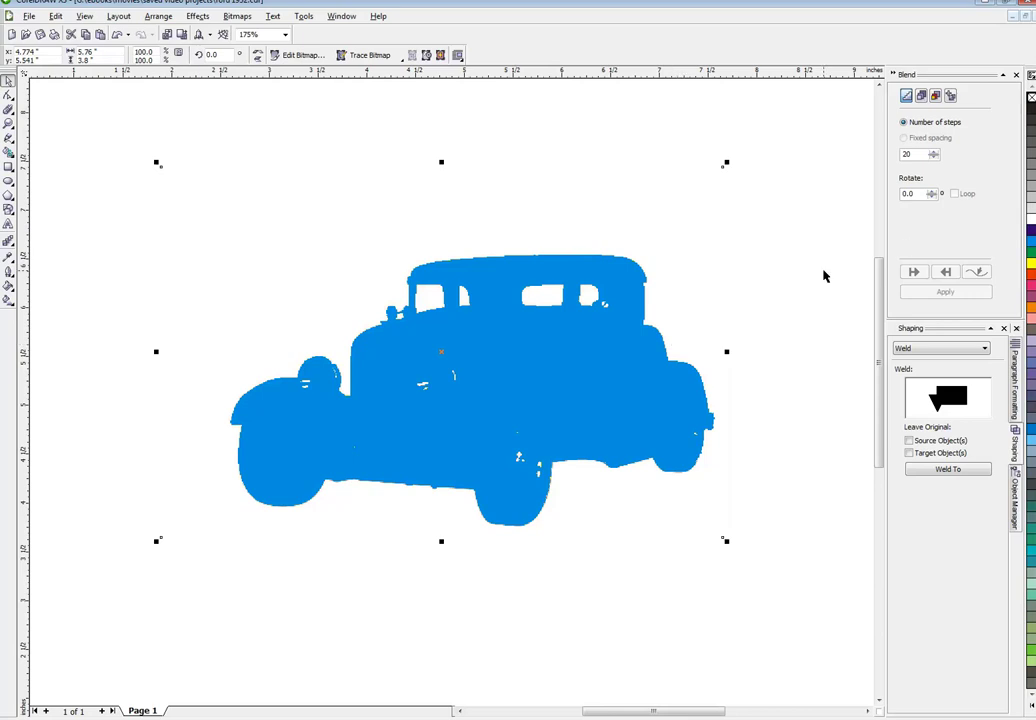
{"action": "left_click", "coordinate": [1031, 110]}
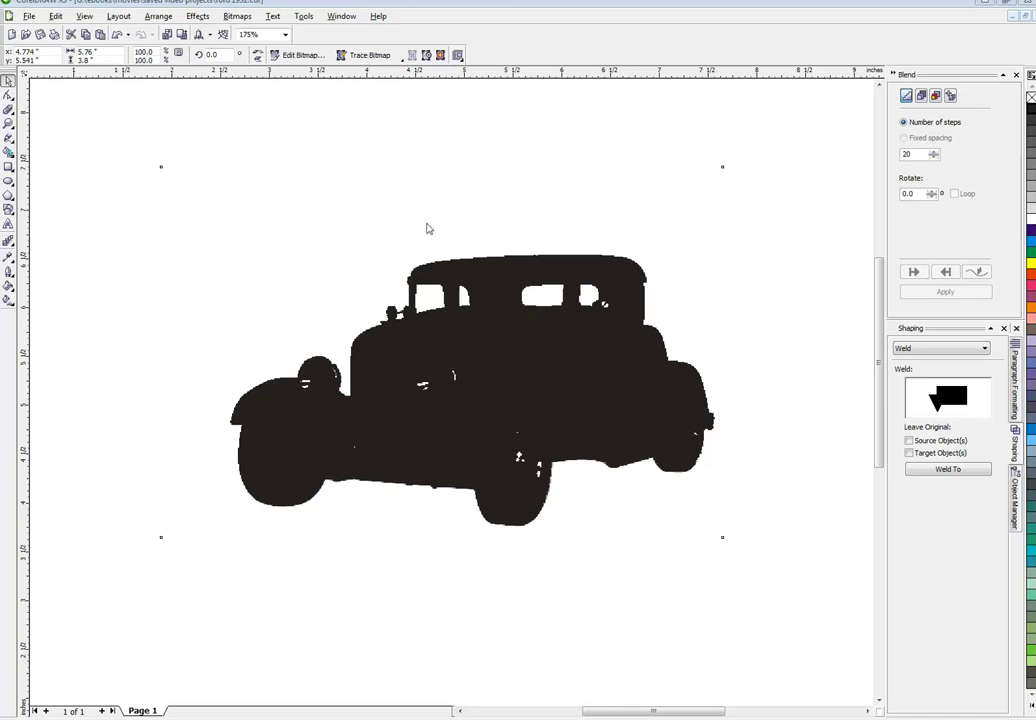
Step: Trace the black silhouette bitmap as line art with smoothing 25, removing the background and keeping the original image
{"action": "left_click", "coordinate": [452, 280]}
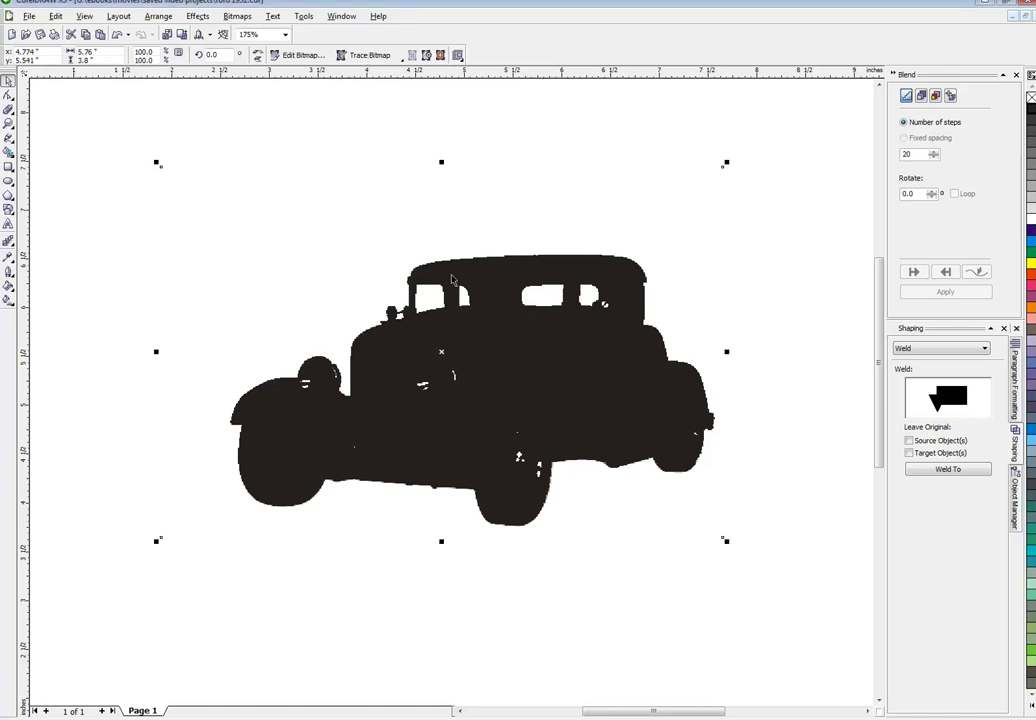
{"action": "left_click", "coordinate": [368, 56]}
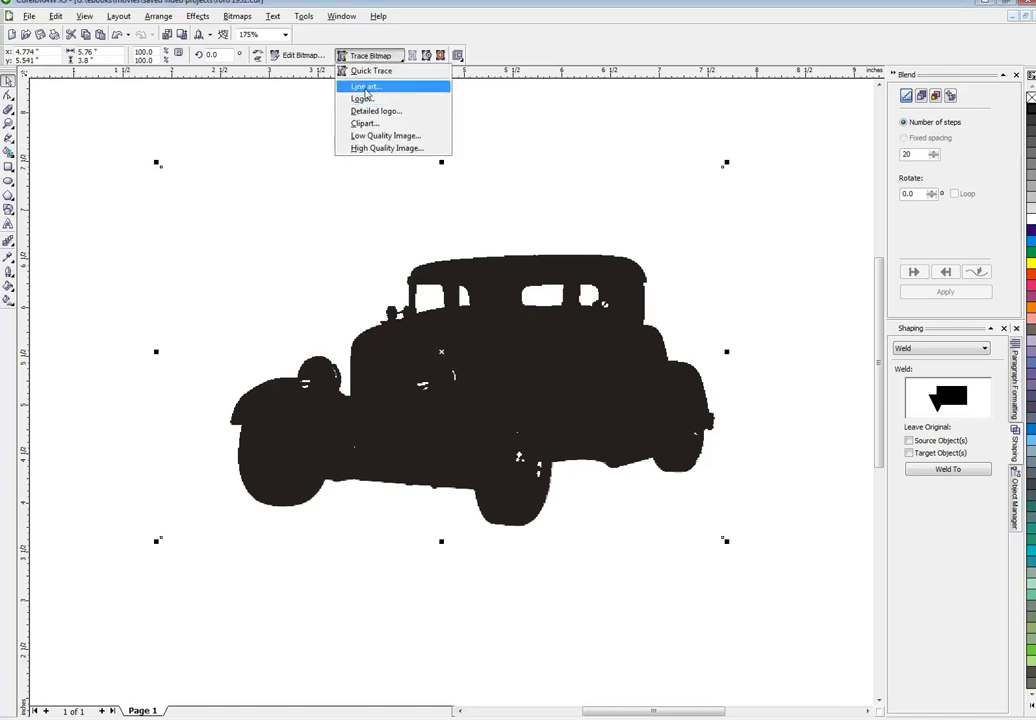
{"action": "left_click", "coordinate": [366, 88]}
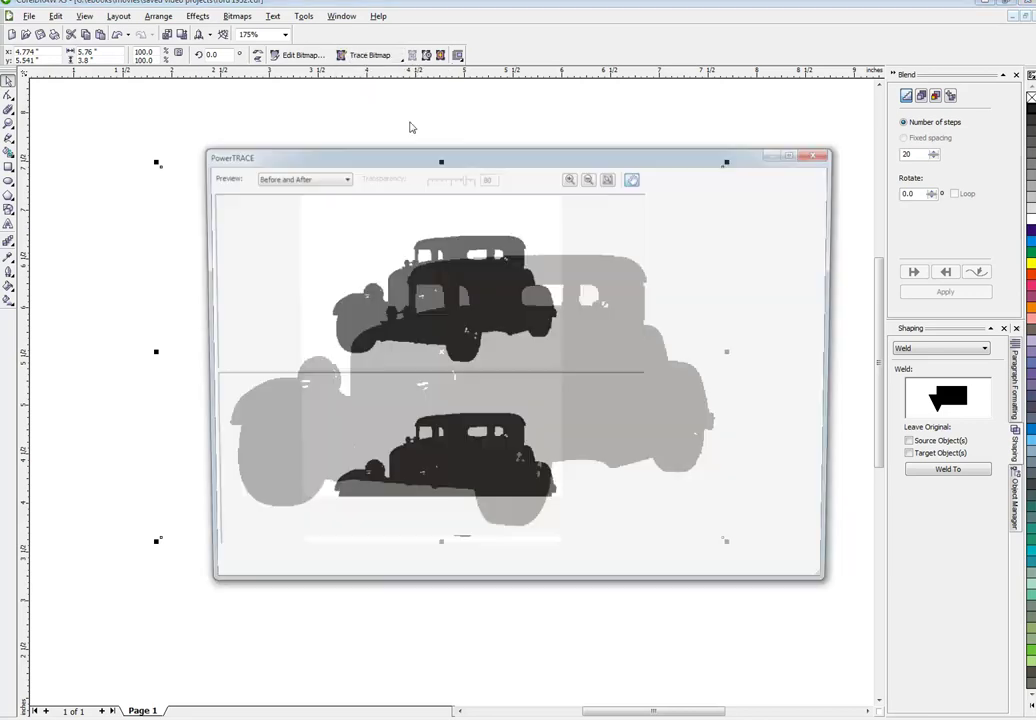
{"action": "left_click_drag", "start_coordinate": [500, 160], "coordinate": [520, 139]}
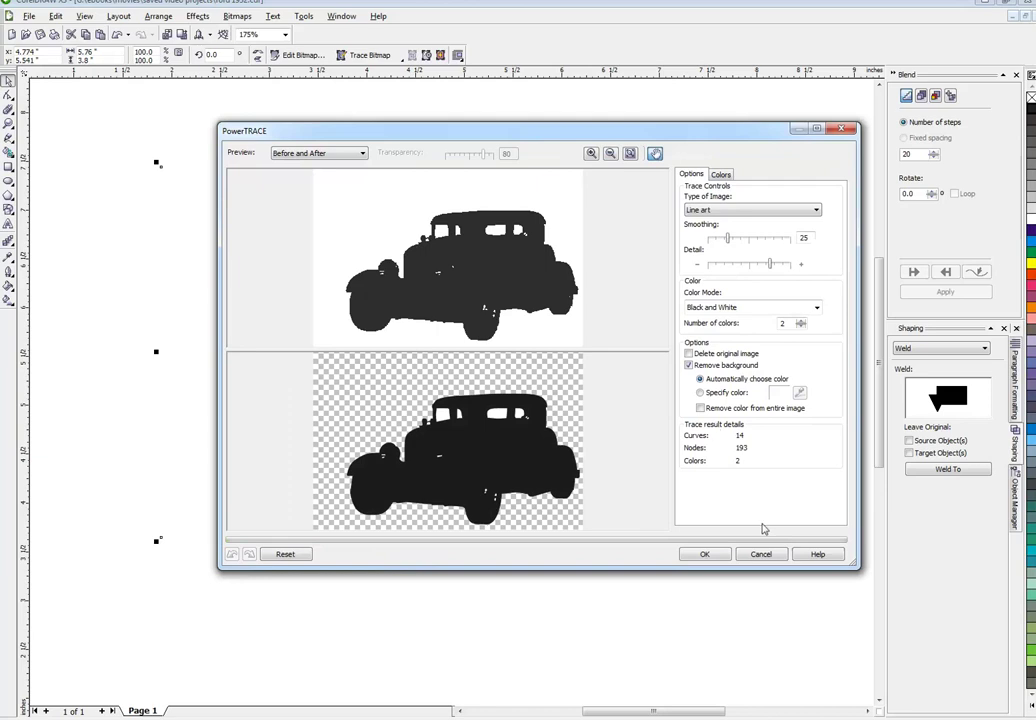
{"action": "left_click", "coordinate": [704, 554]}
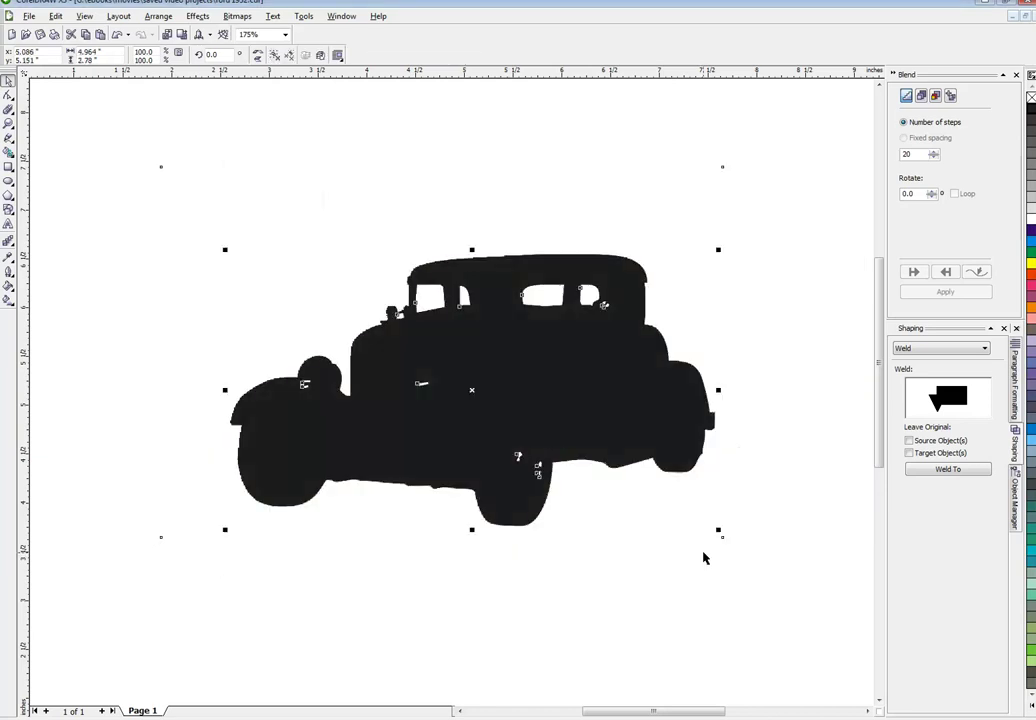
{"action": "left_click", "coordinate": [650, 603]}
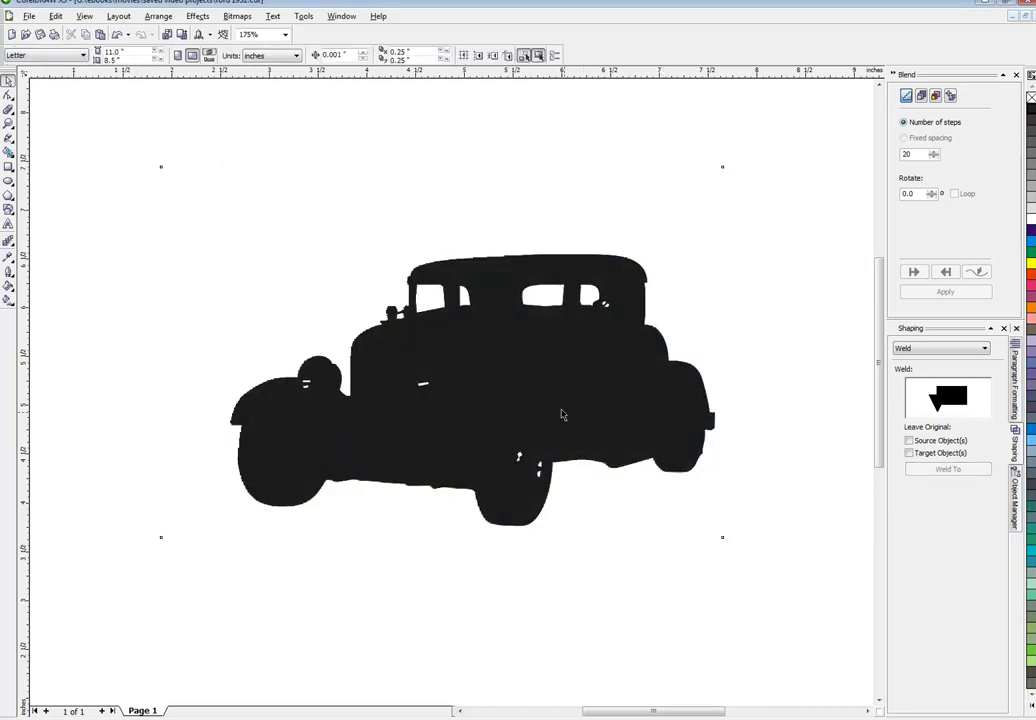
Step: Separate the black-and-white bitmap from the traced silhouette, delete that bitmap, and return the silhouette to its place over the car
{"action": "left_click_drag", "start_coordinate": [547, 401], "coordinate": [597, 542]}
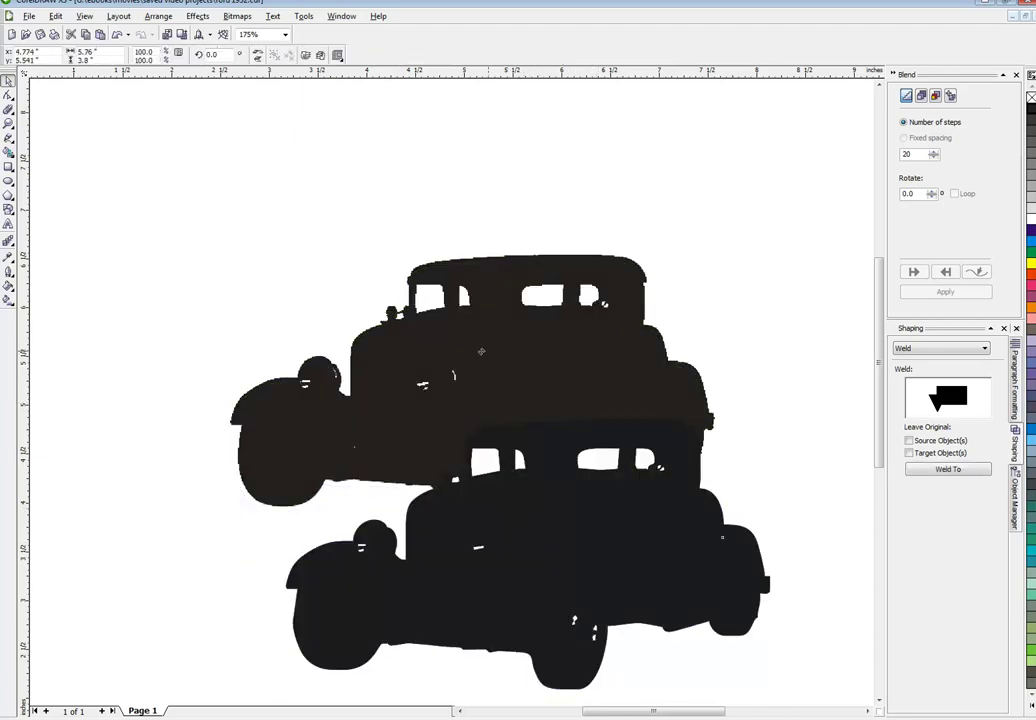
{"action": "left_click", "coordinate": [310, 289]}
{"action": "left_click_drag", "start_coordinate": [300, 280], "coordinate": [93, 200]}
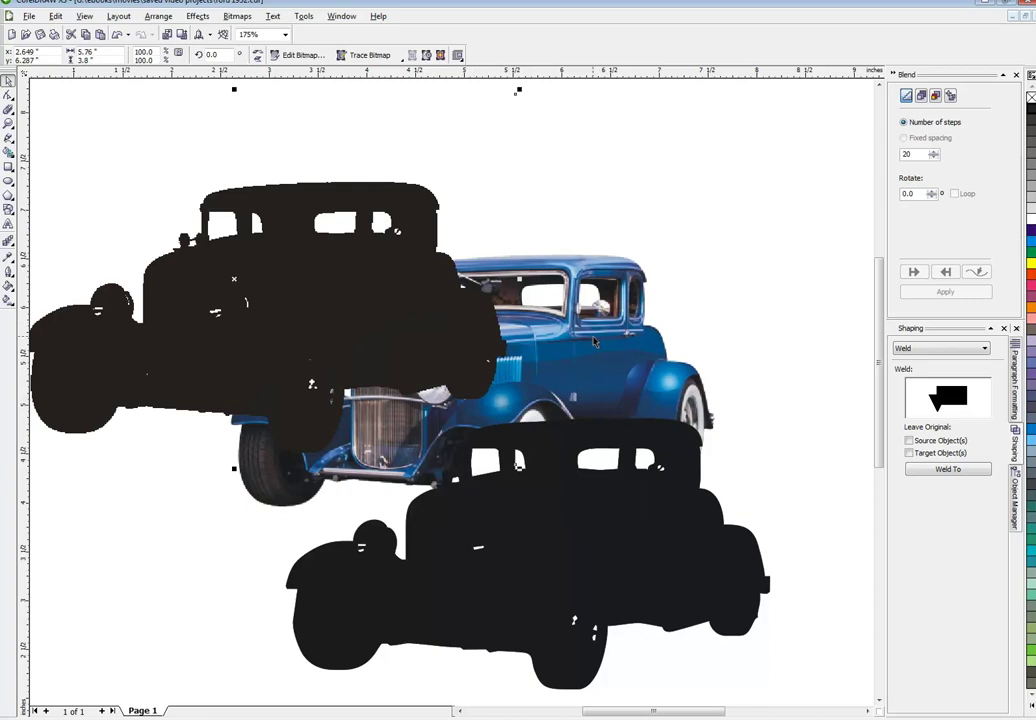
{"action": "key", "text": "ctrl+z"}
{"action": "key", "text": "ctrl+z"}
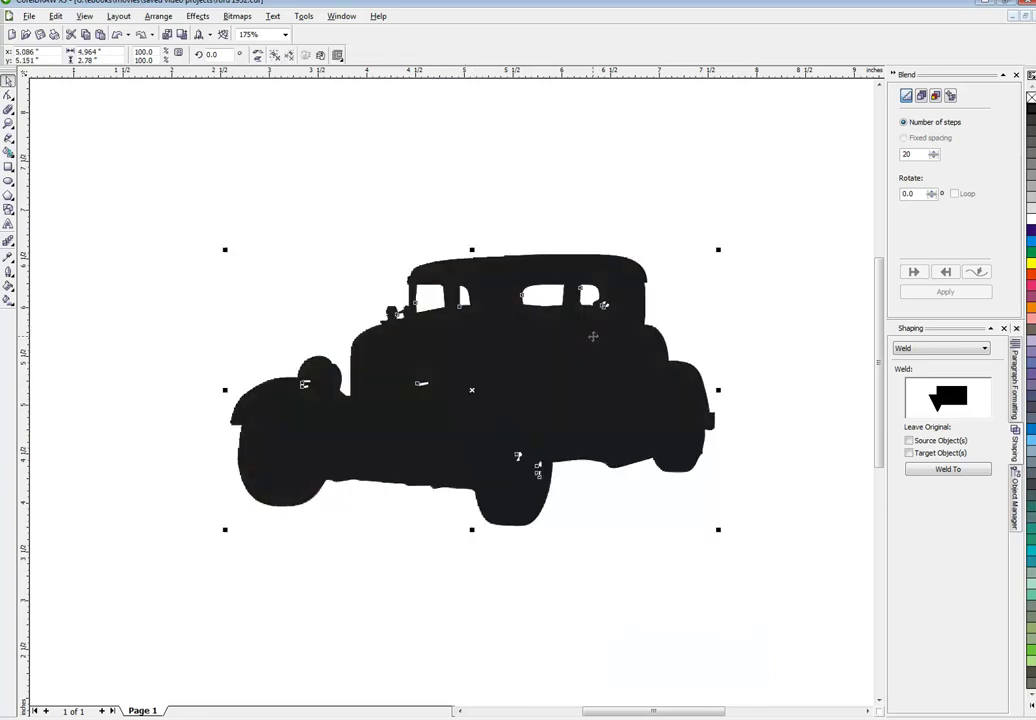
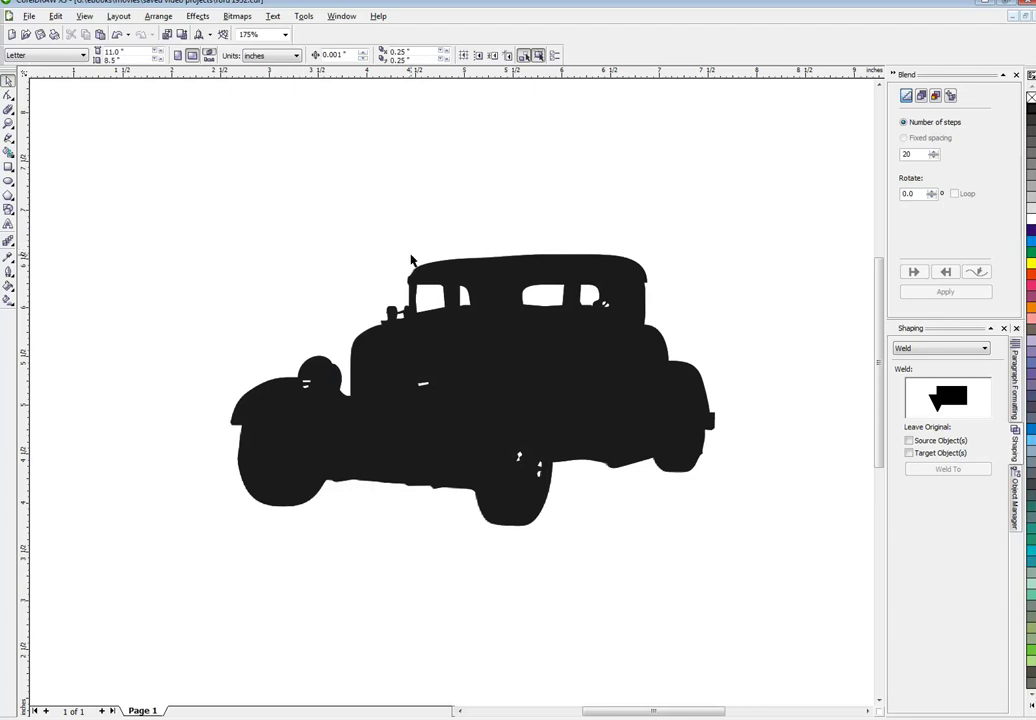
Step: Undo a trial downward move of the traced silhouette and bring the blue car bitmap in front of it
{"action": "left_click_drag", "start_coordinate": [468, 272], "coordinate": [480, 326]}
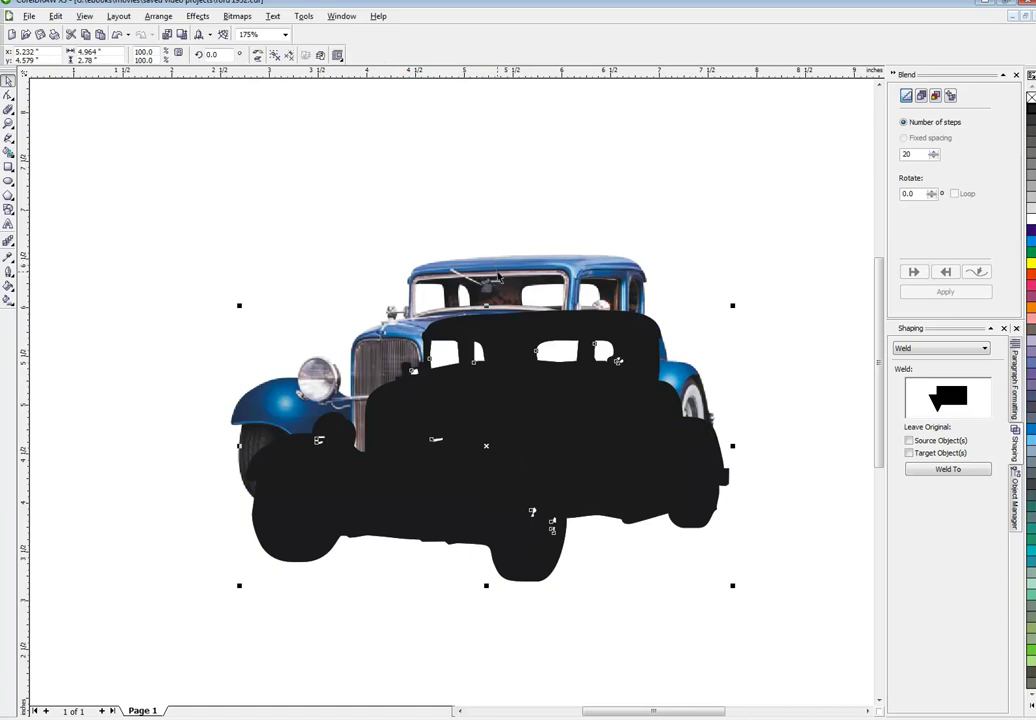
{"action": "key", "text": "ctrl+z"}
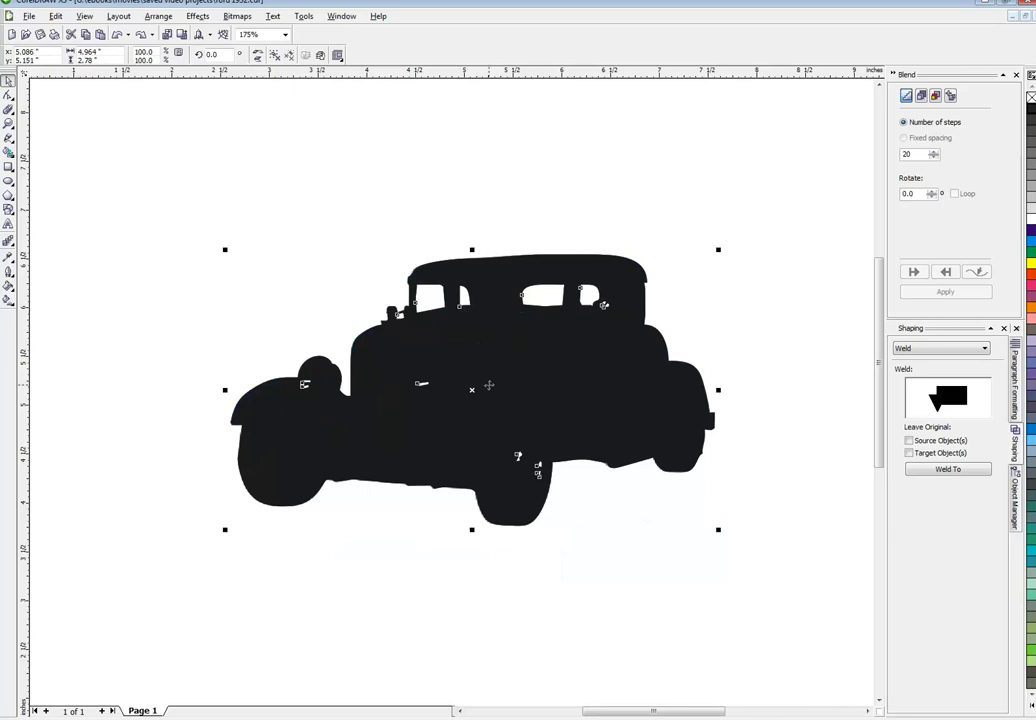
{"action": "left_click", "coordinate": [484, 392], "text": "alt"}
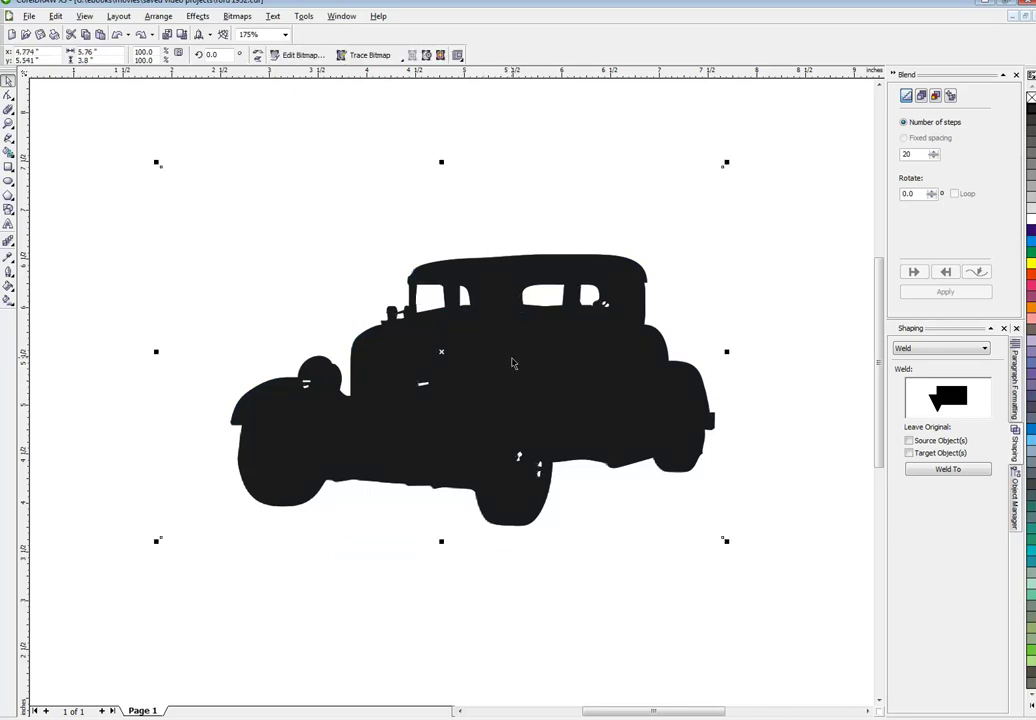
{"action": "key", "text": "shift+Page_Up"}
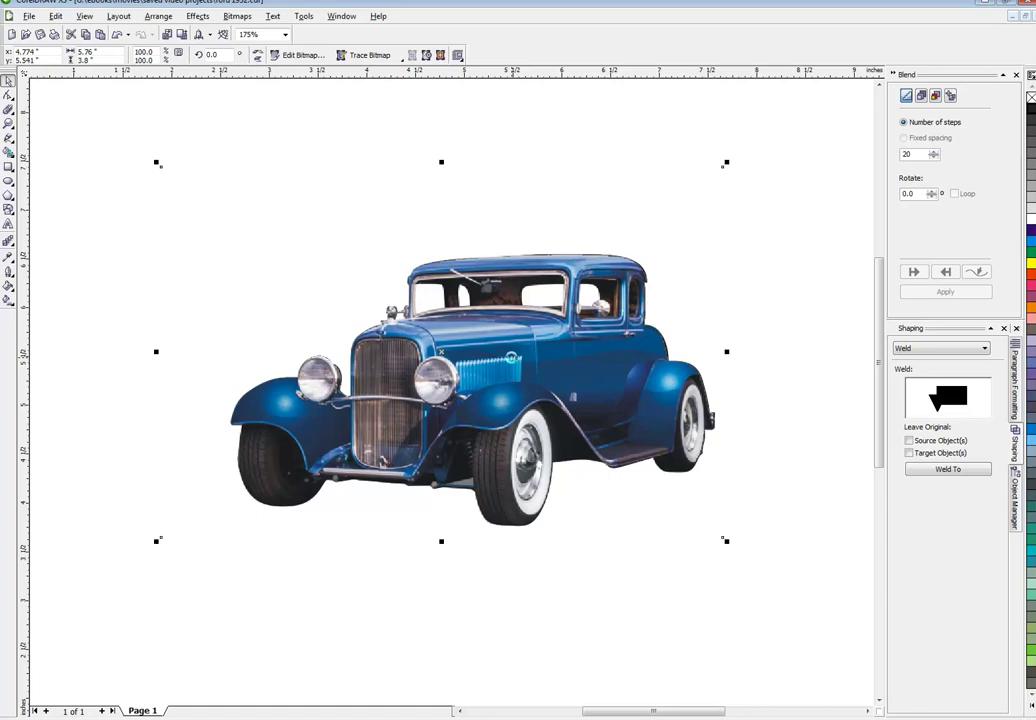
Step: Send the blue car bitmap behind the traced silhouette and ungroup the silhouette
{"action": "key", "text": "Delete"}
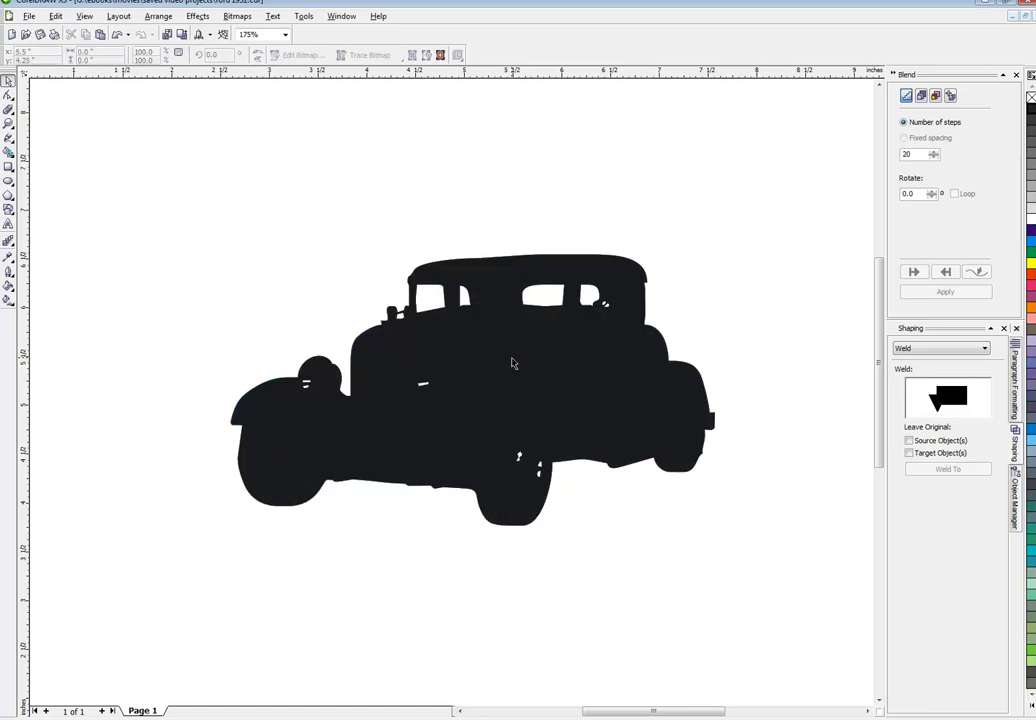
{"action": "left_click", "coordinate": [465, 268]}
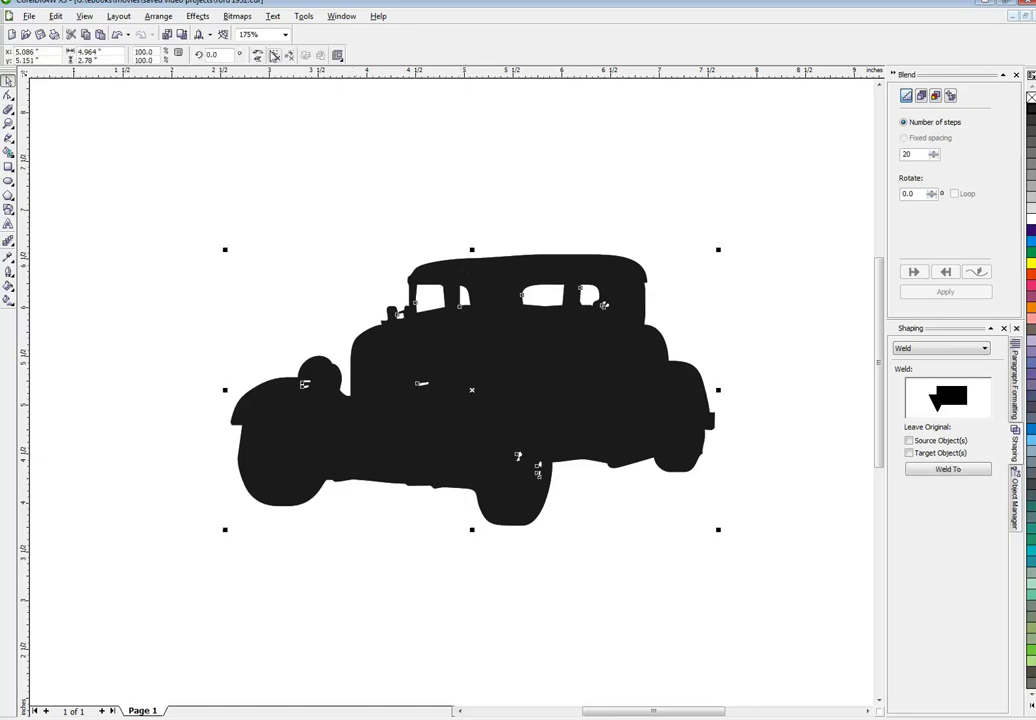
{"action": "key", "text": "ctrl+u"}
Step: Select the small white window and gap pieces inside the silhouette, fill them yellow to identify them, and delete them
{"action": "left_click", "coordinate": [320, 135]}
{"action": "left_click_drag", "start_coordinate": [217, 135], "coordinate": [782, 480]}
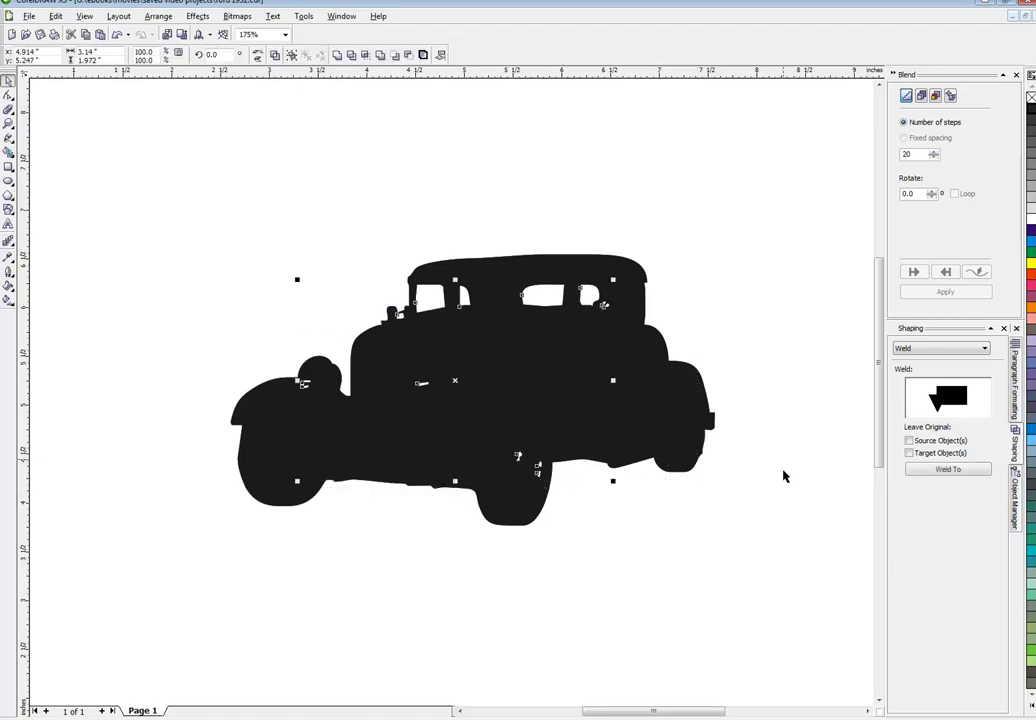
{"action": "left_click", "coordinate": [1030, 263]}
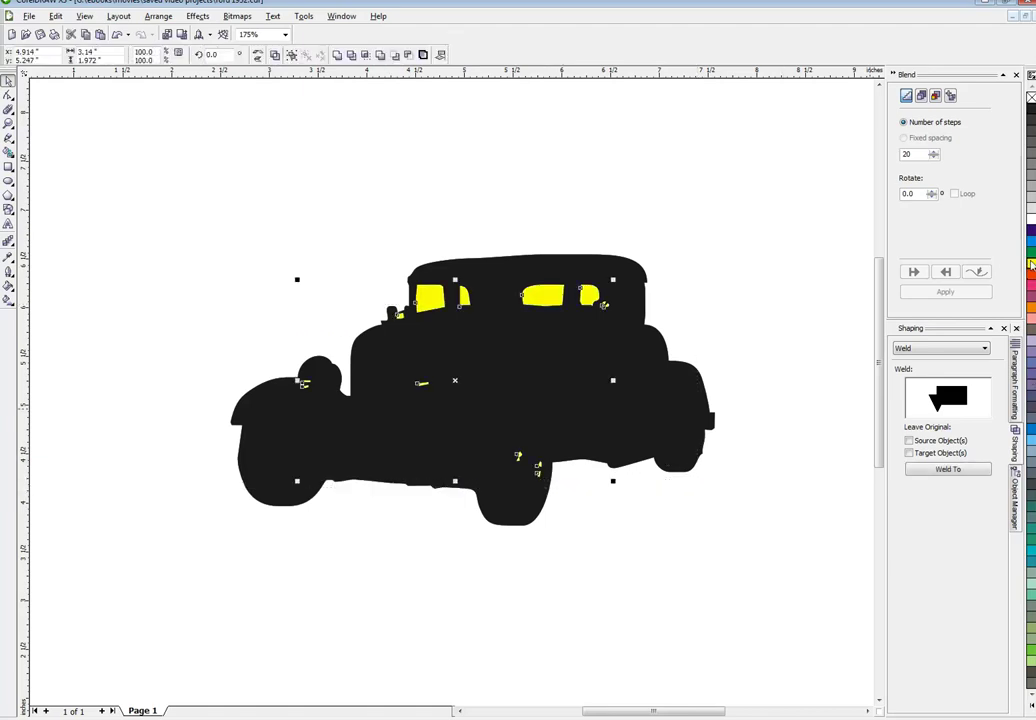
{"action": "key", "text": "ctrl+z"}
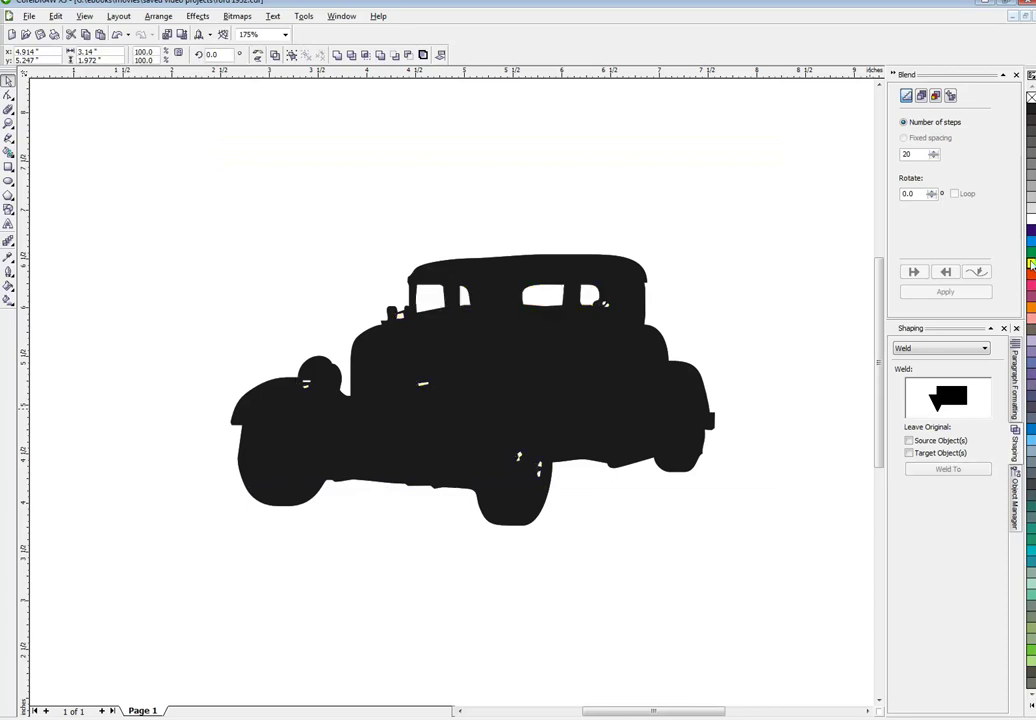
{"action": "key", "text": "Escape"}
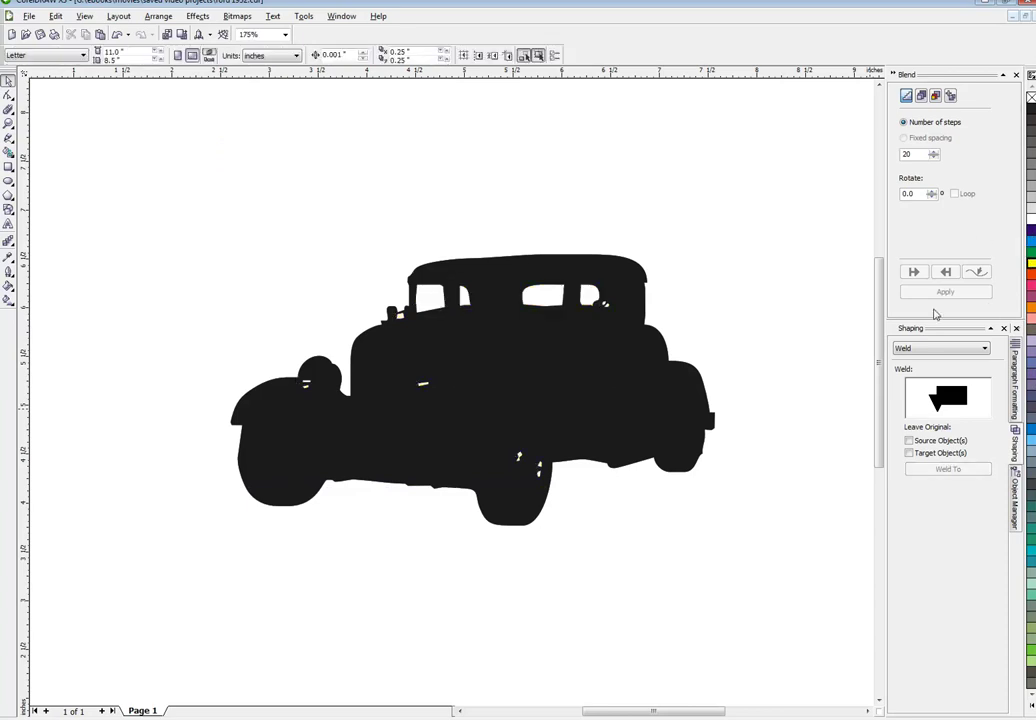
Step: Fill the black car silhouette with medium gray and give it a hairline outline in the same gray
{"action": "left_click", "coordinate": [610, 272]}
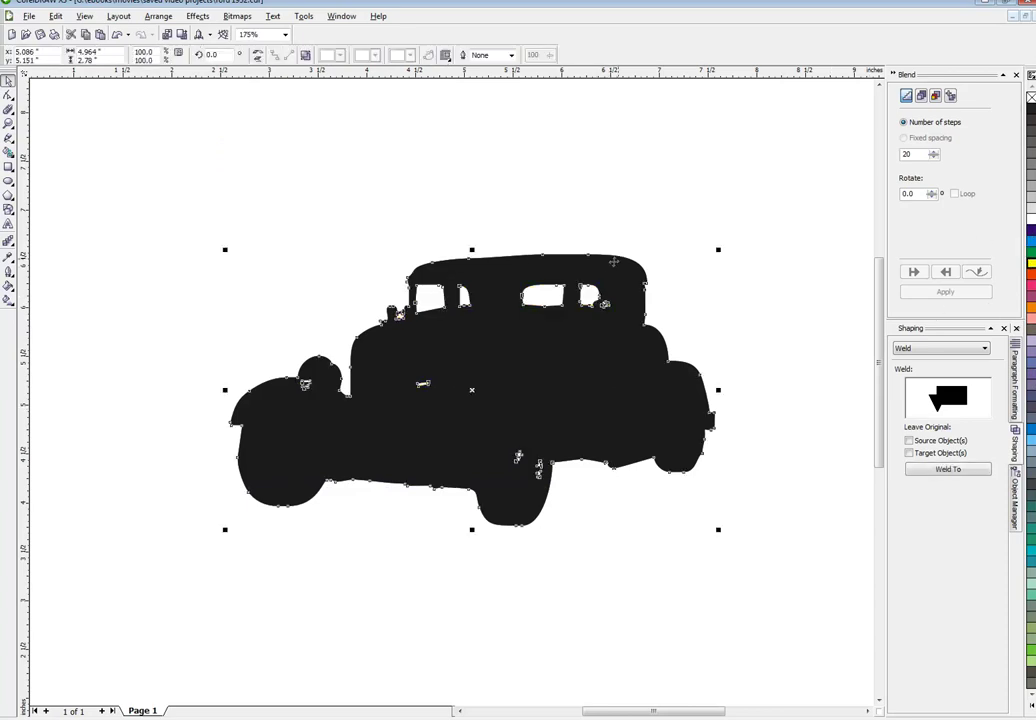
{"action": "left_click", "coordinate": [1031, 164]}
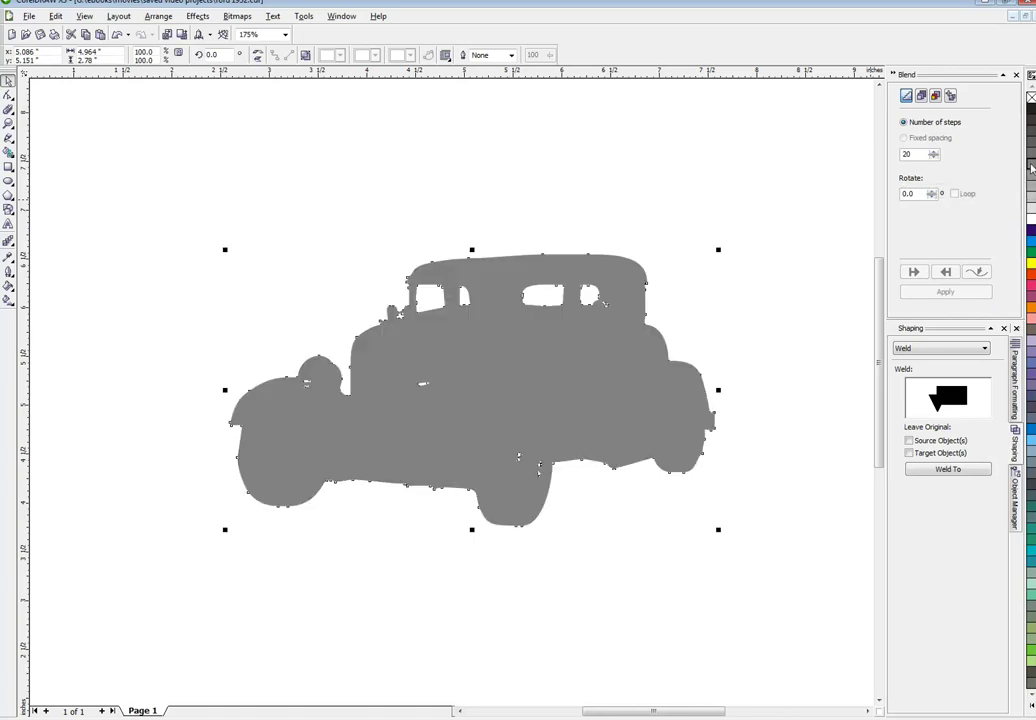
{"action": "right_click", "coordinate": [1031, 167]}
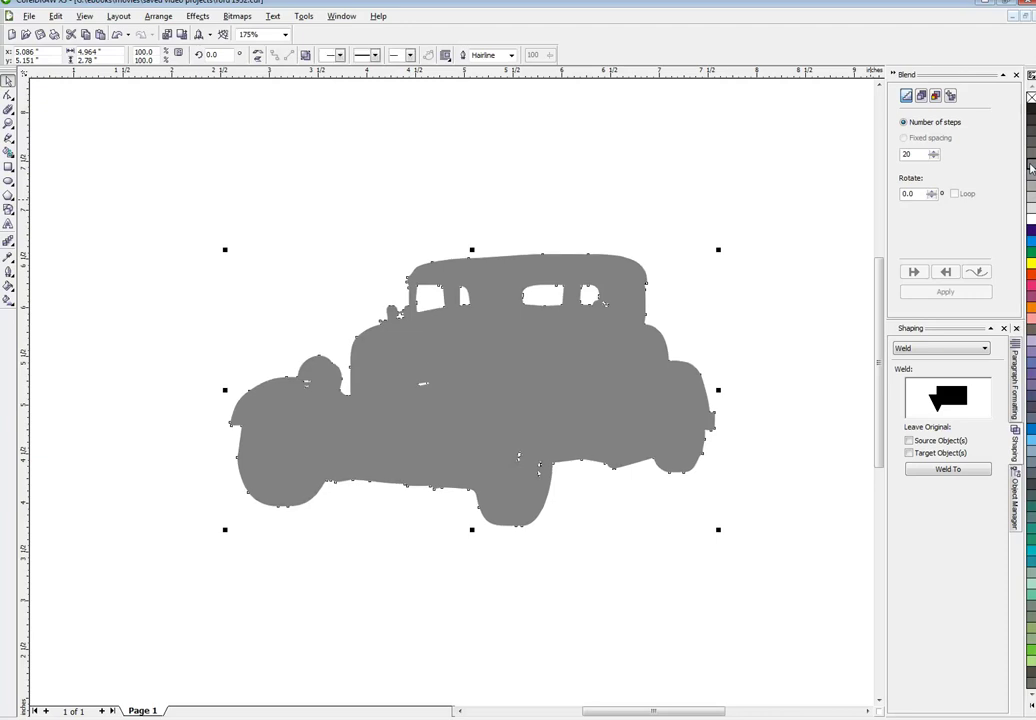
Step: Set the gray silhouette's outline to a width of 28 points with rounded corners
{"action": "key", "text": "F12"}
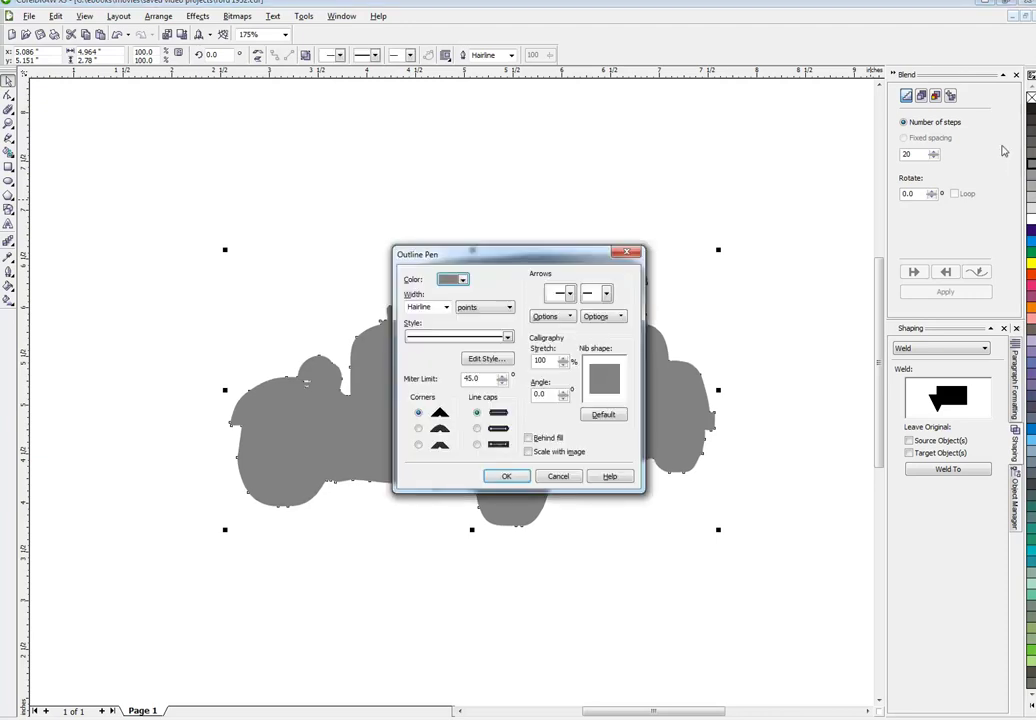
{"action": "left_click_drag", "start_coordinate": [598, 259], "coordinate": [772, 151]}
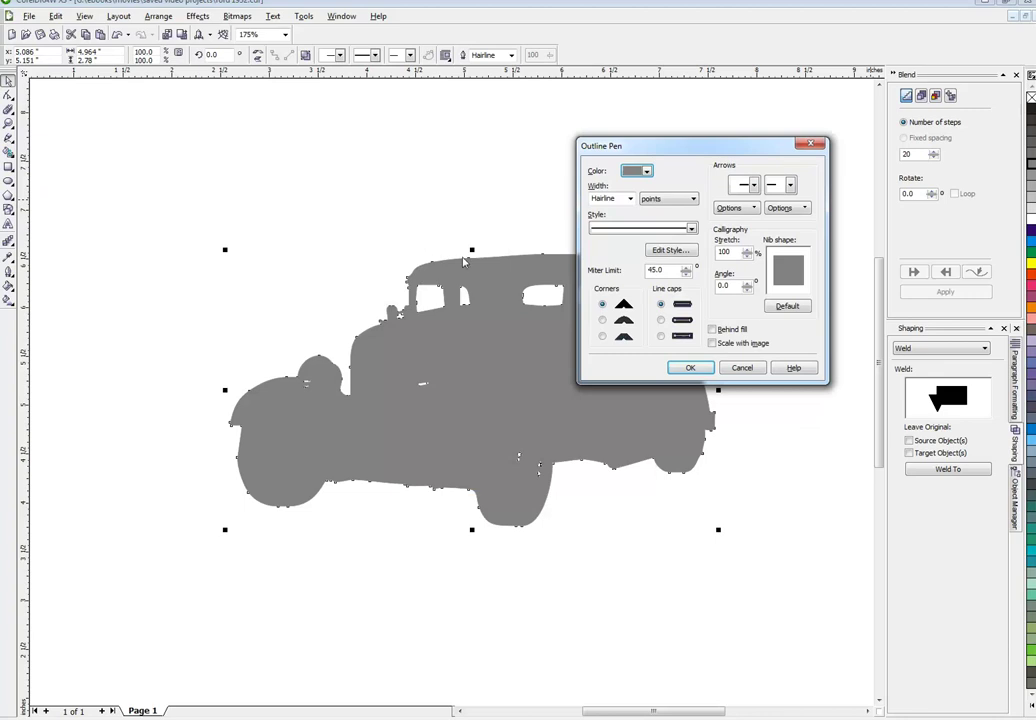
{"action": "double_click", "coordinate": [611, 198]}
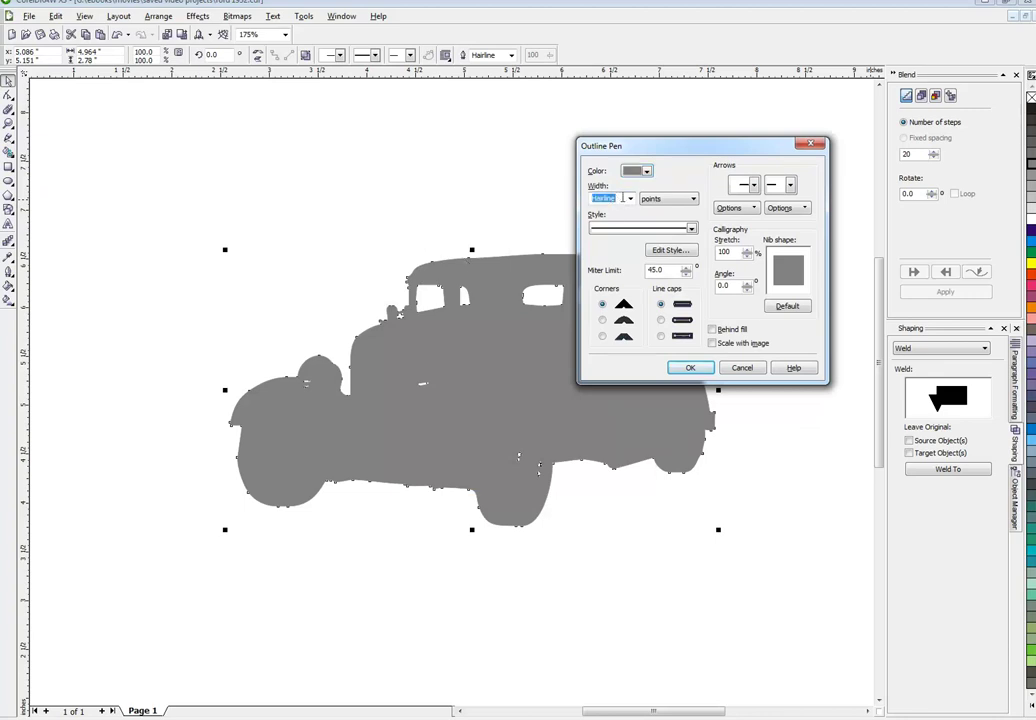
{"action": "type", "text": "2"}
{"action": "key", "text": "Tab"}
{"action": "left_click", "coordinate": [602, 321]}
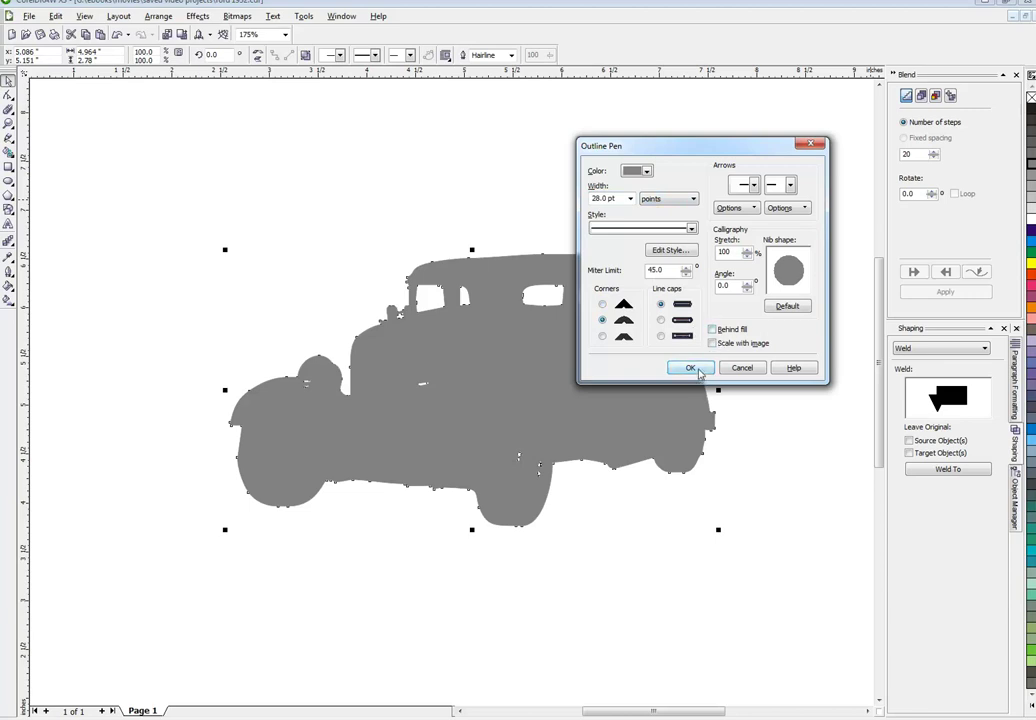
{"action": "left_click", "coordinate": [690, 368]}
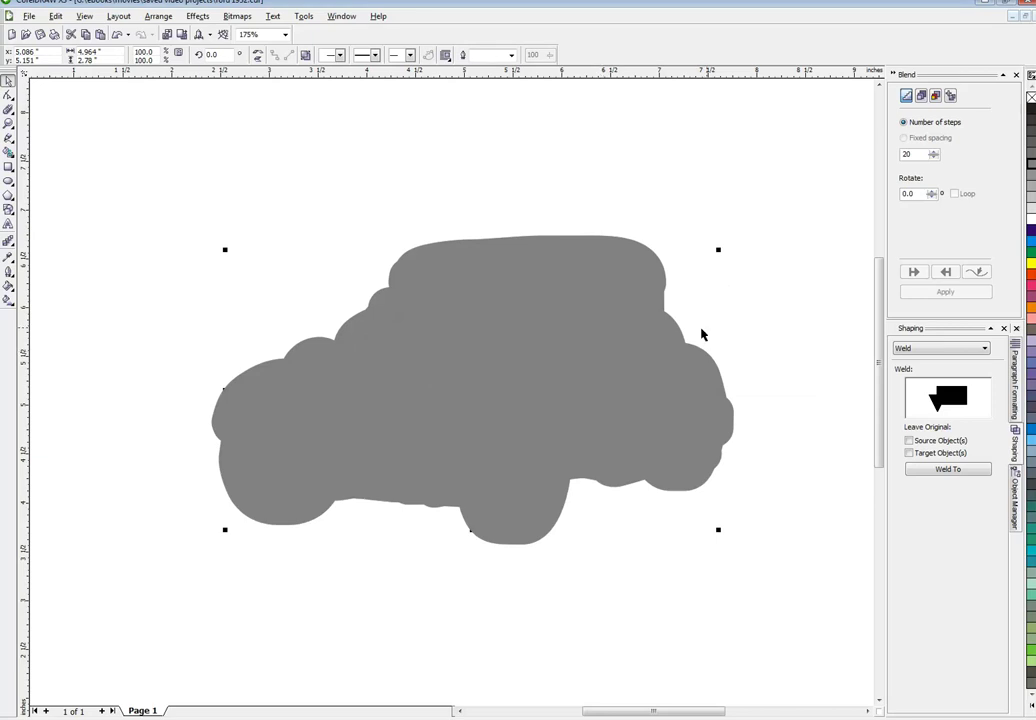
Step: Bring the blue car bitmap in front of the thickened gray silhouette
{"action": "left_click", "coordinate": [664, 221]}
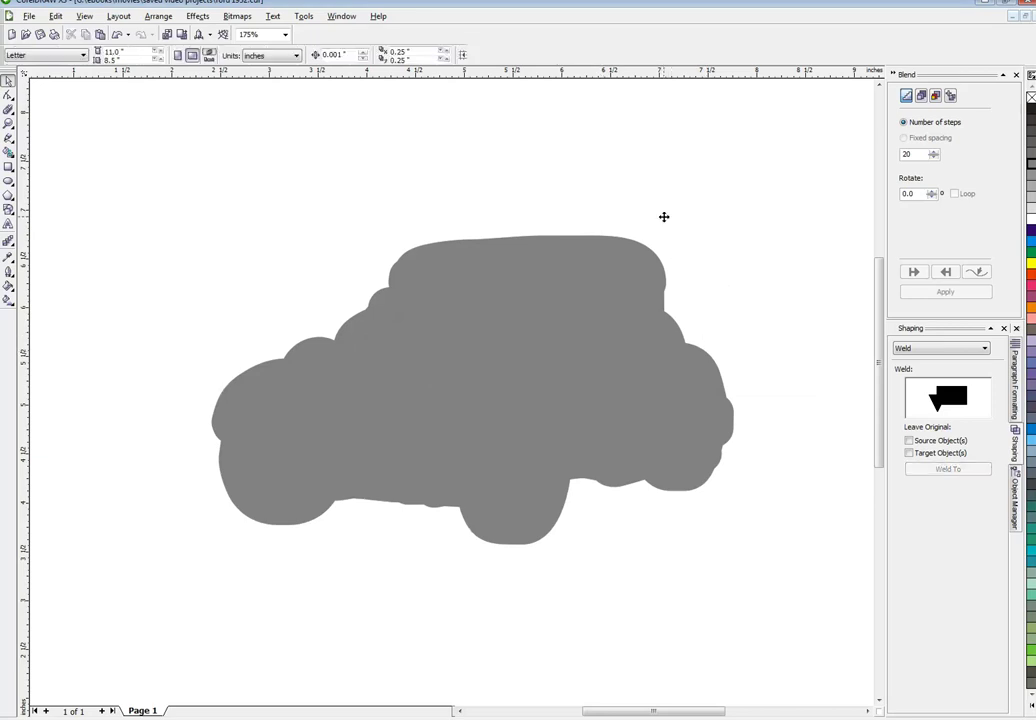
{"action": "left_click", "coordinate": [664, 218]}
{"action": "key", "text": "shift+Page_Up"}
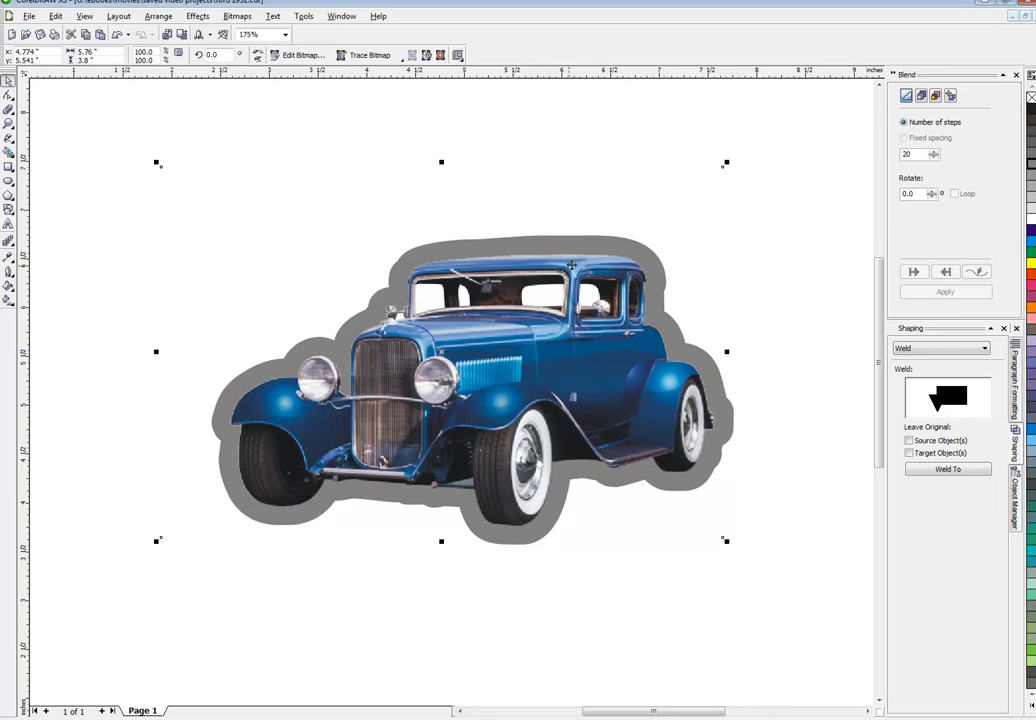
Step: Convert the gray silhouette behind the car to a 100 dpi Grayscale (8-bit) bitmap with anti-aliasing and a transparent background
{"action": "left_click", "coordinate": [535, 164]}
{"action": "left_click", "coordinate": [523, 241]}
{"action": "left_click", "coordinate": [525, 244], "text": "alt"}
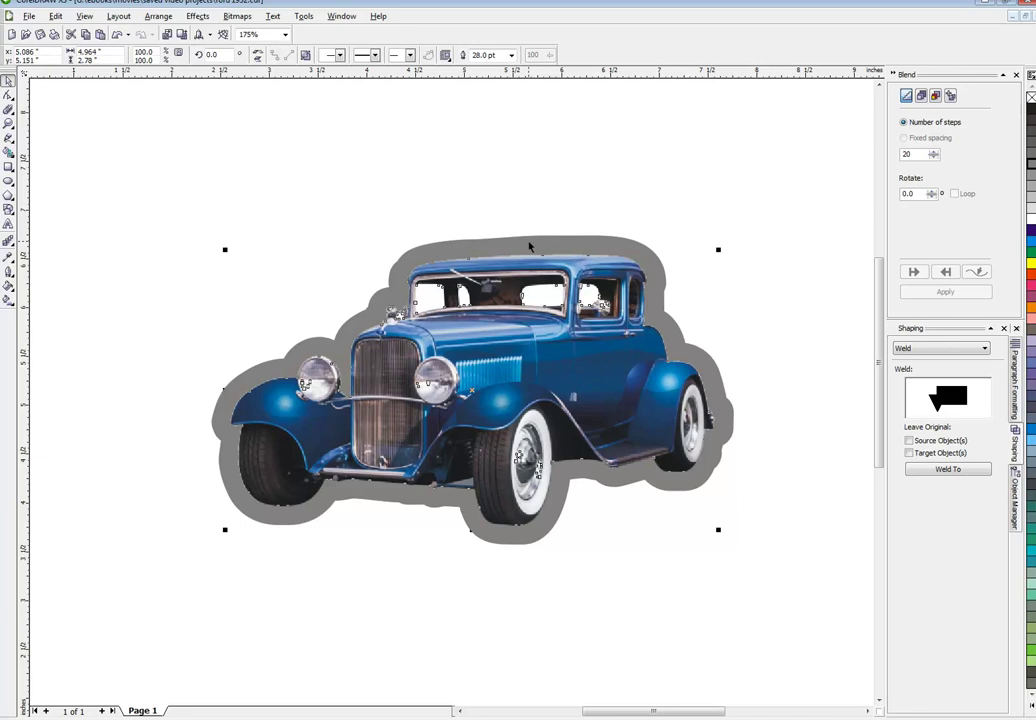
{"action": "left_click", "coordinate": [240, 17]}
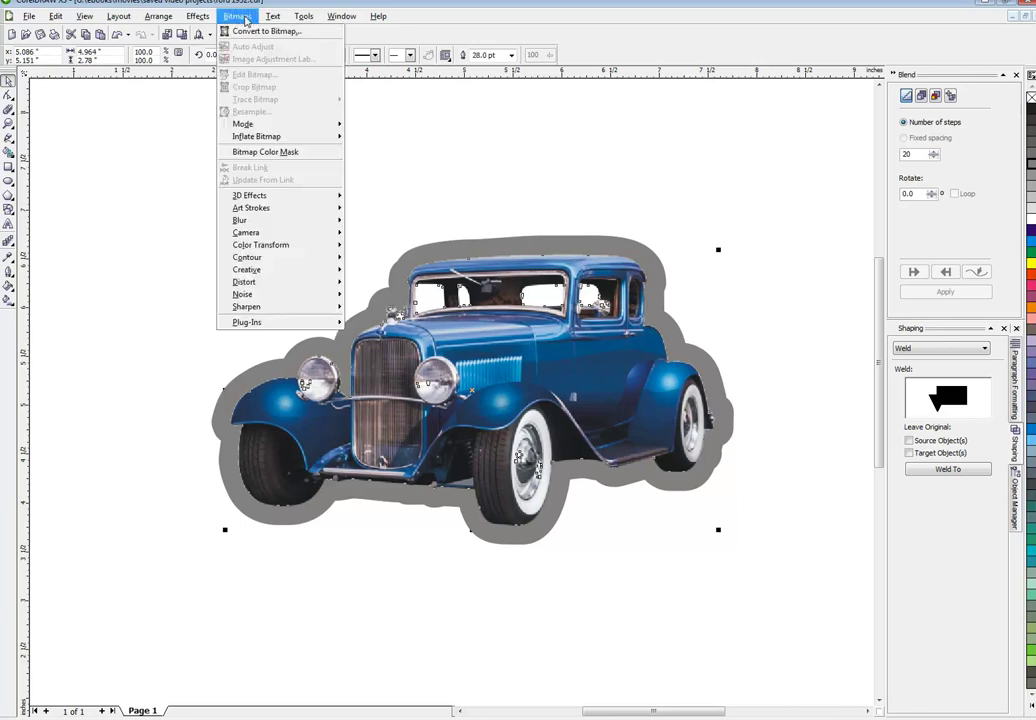
{"action": "left_click", "coordinate": [252, 31]}
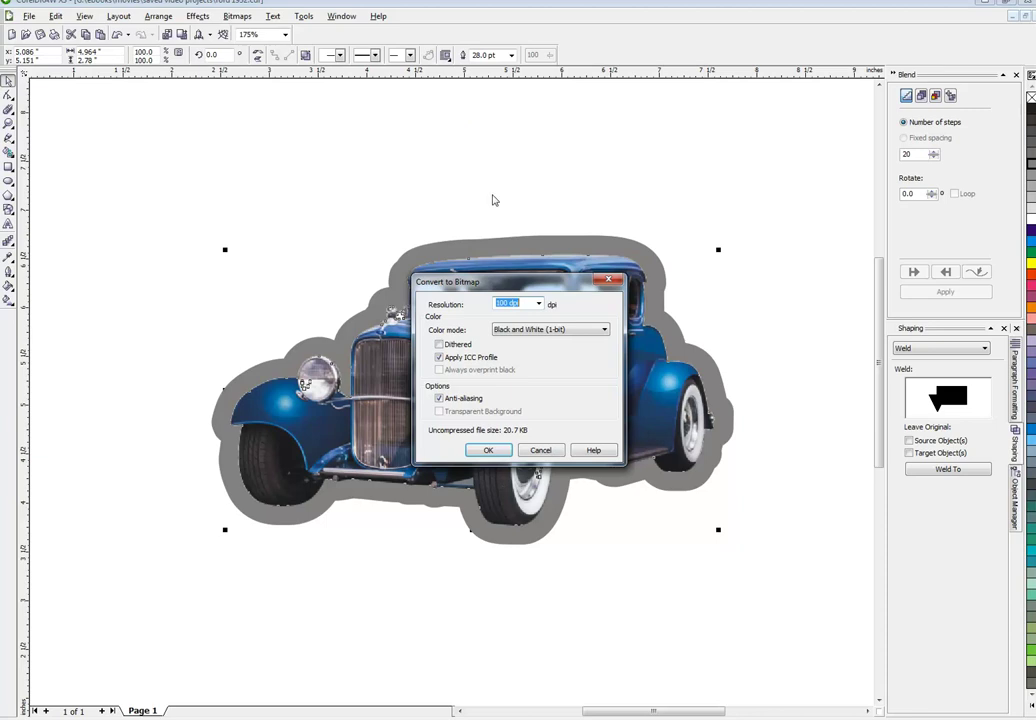
{"action": "left_click", "coordinate": [598, 329]}
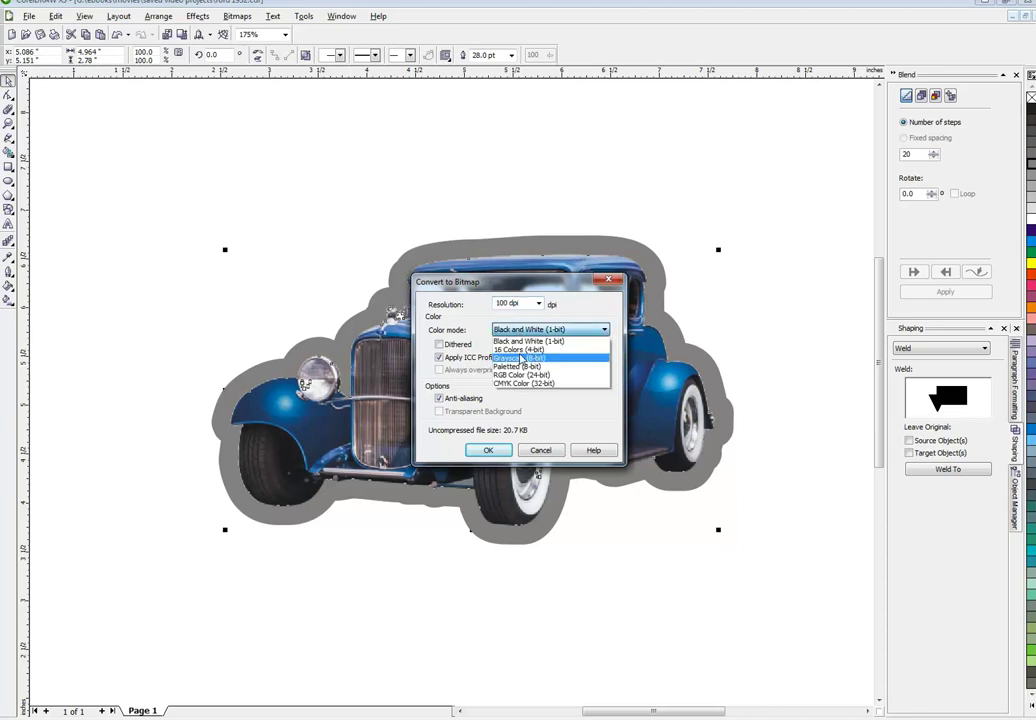
{"action": "left_click", "coordinate": [520, 357]}
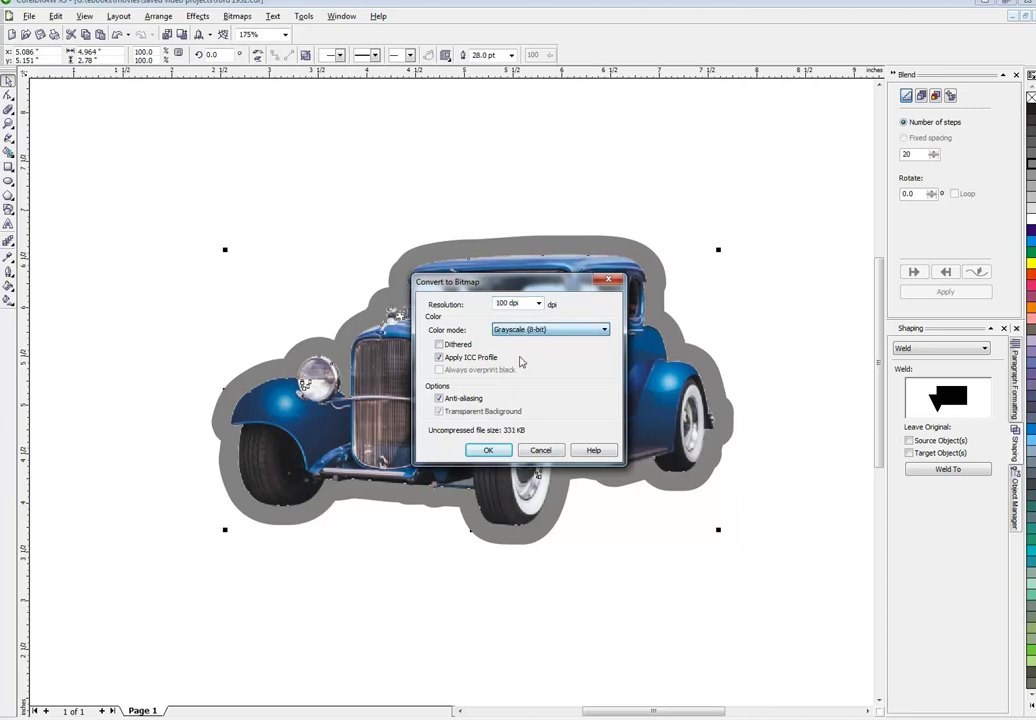
{"action": "left_click", "coordinate": [488, 450]}
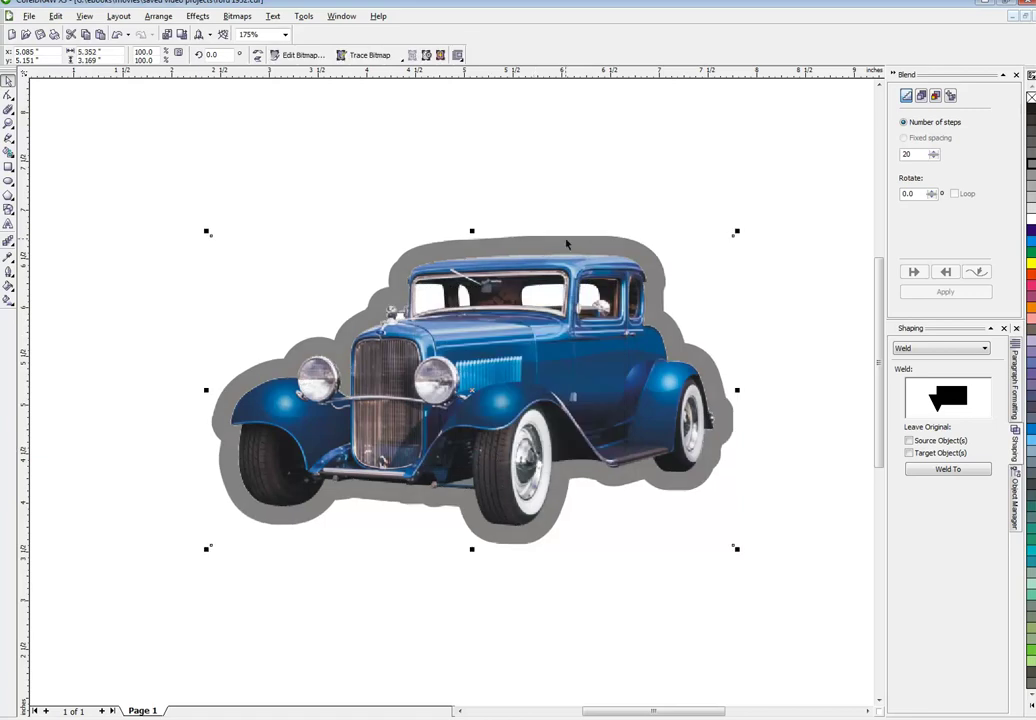
Step: Preview a Gaussian Blur with a radius of 15 pixels on the gray silhouette bitmap
{"action": "left_click", "coordinate": [240, 18]}
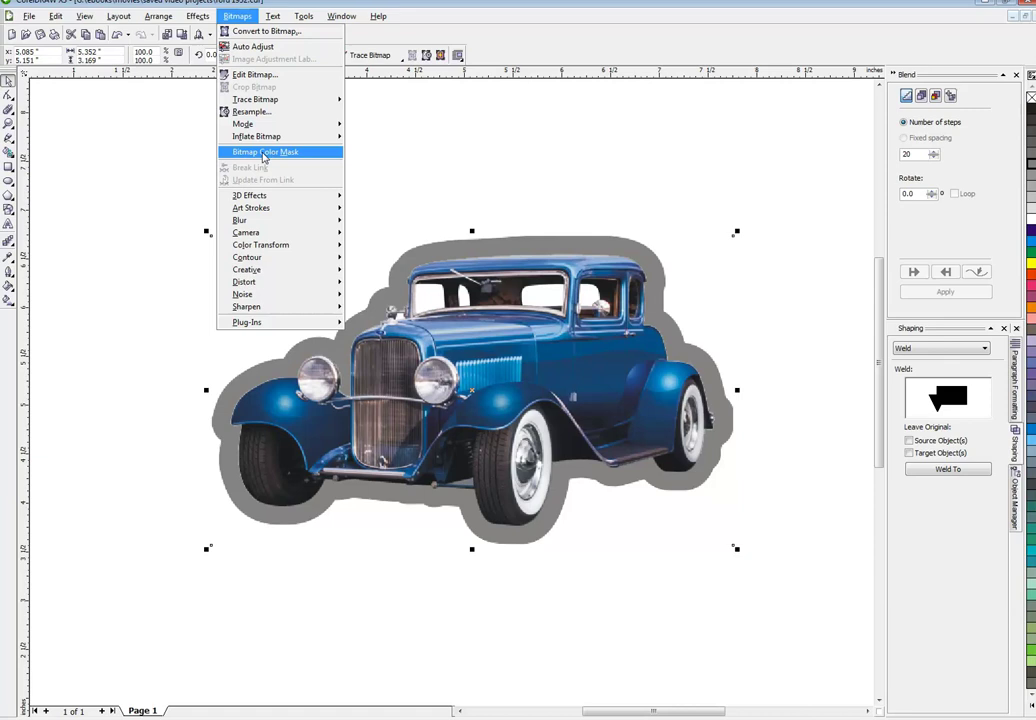
{"action": "mouse_move", "coordinate": [257, 225]}
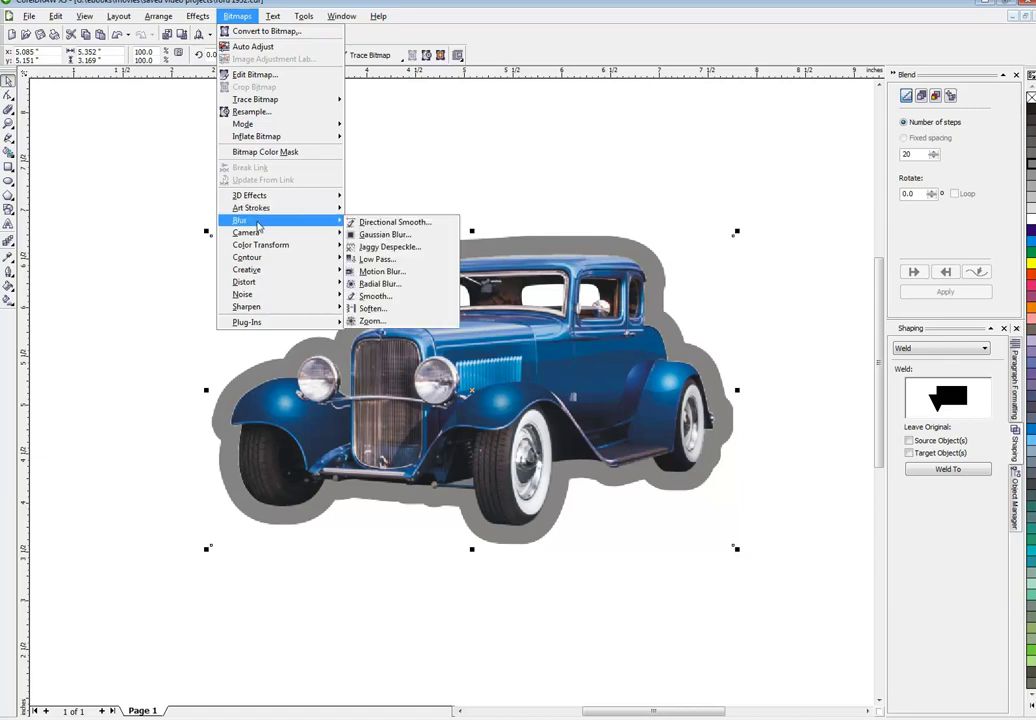
{"action": "left_click", "coordinate": [396, 236]}
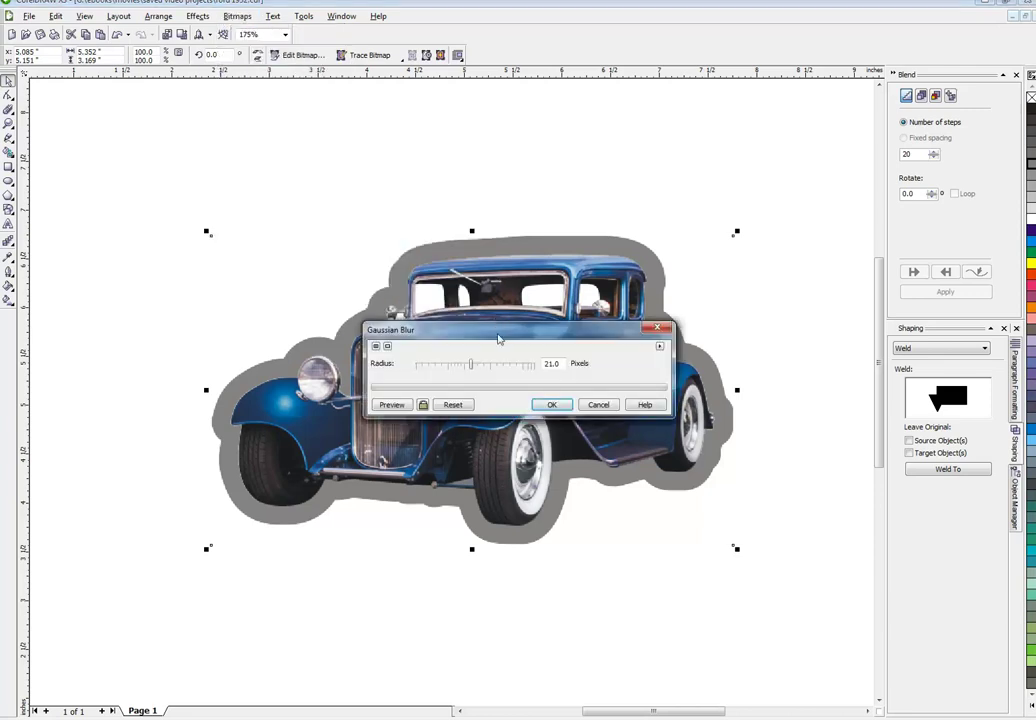
{"action": "left_click_drag", "start_coordinate": [498, 338], "coordinate": [640, 150]}
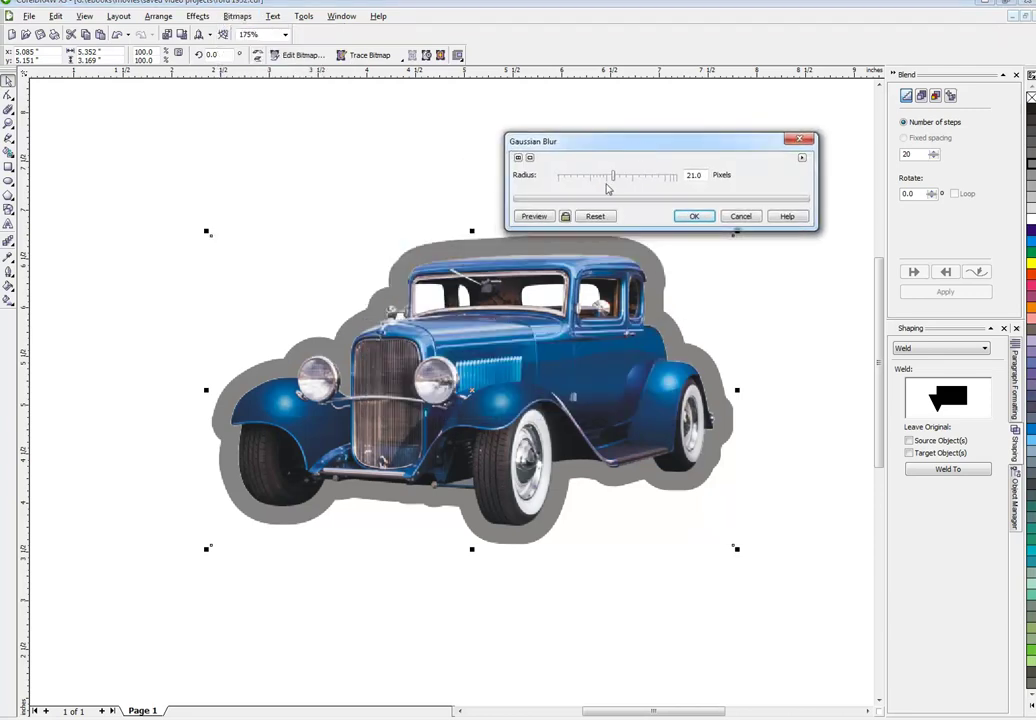
{"action": "left_click", "coordinate": [607, 179]}
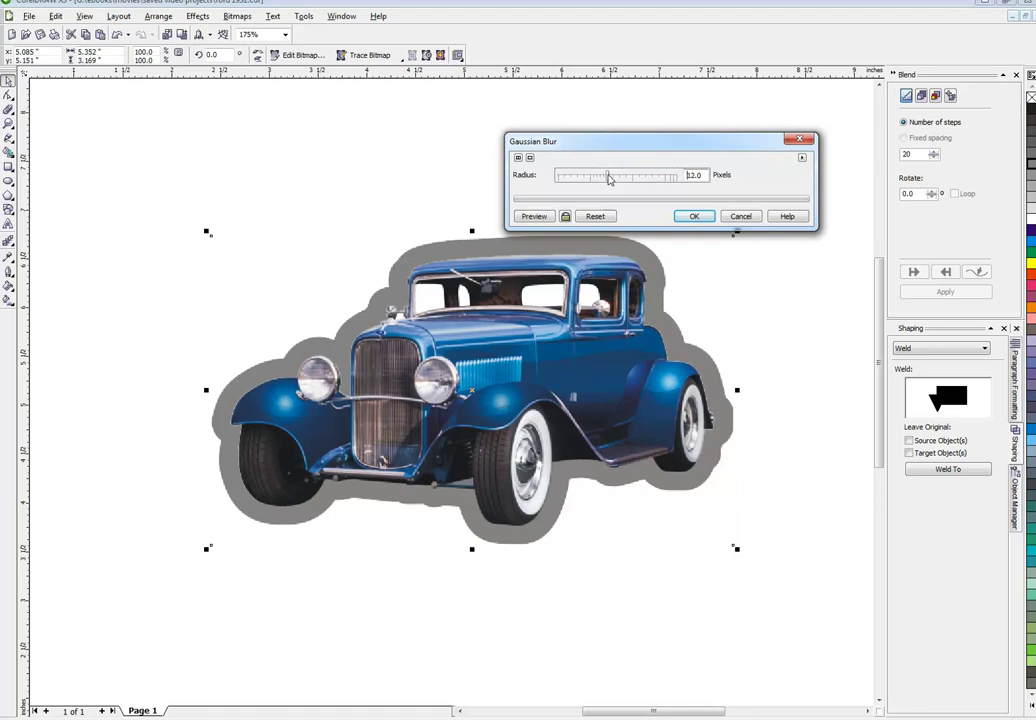
{"action": "double_click", "coordinate": [693, 175]}
{"action": "type", "text": "15"}
{"action": "left_click", "coordinate": [549, 219]}
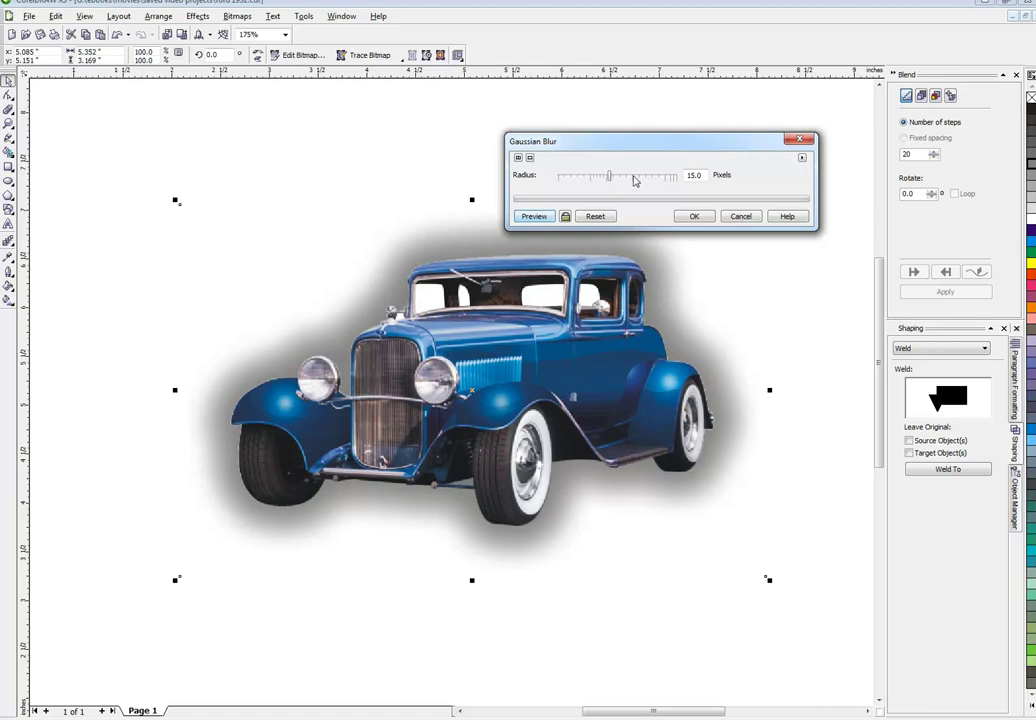
Step: Compare a preview of the Gaussian Blur at 11 pixels and apply the blur with a 15-pixel radius
{"action": "left_click_drag", "start_coordinate": [610, 180], "coordinate": [607, 181]}
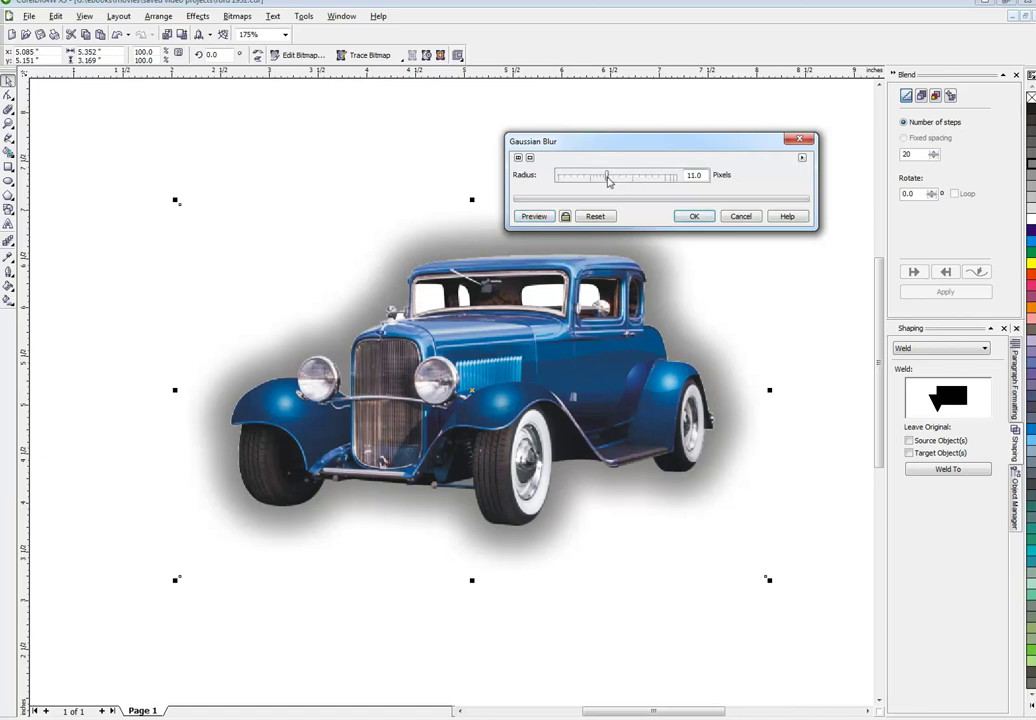
{"action": "left_click", "coordinate": [545, 218]}
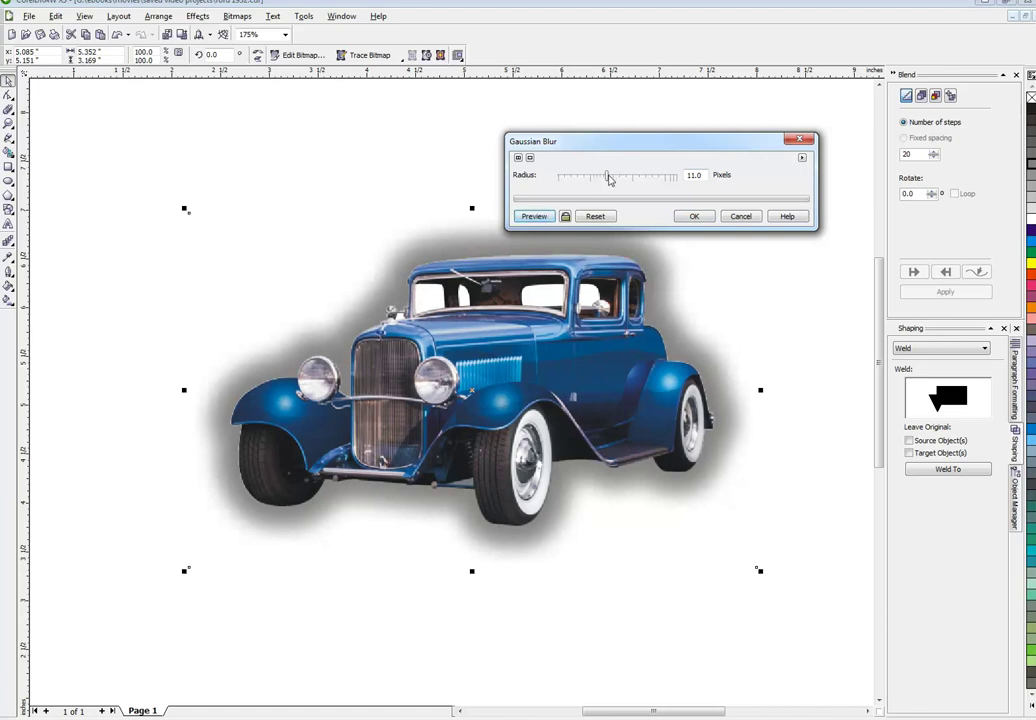
{"action": "left_click_drag", "start_coordinate": [610, 178], "coordinate": [613, 178]}
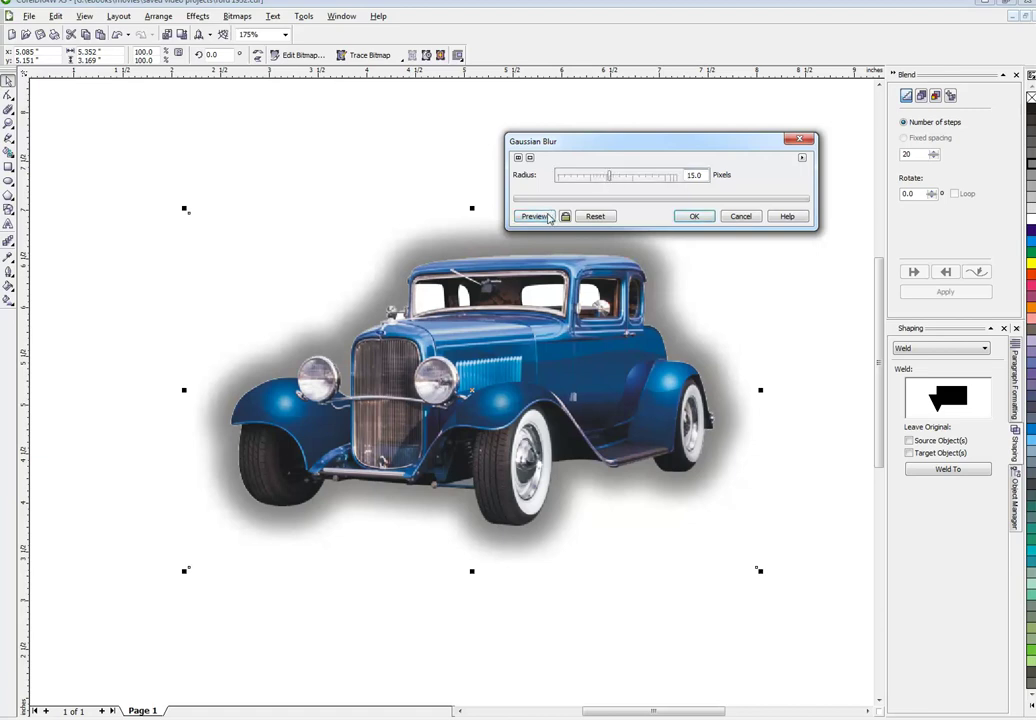
{"action": "left_click", "coordinate": [535, 216]}
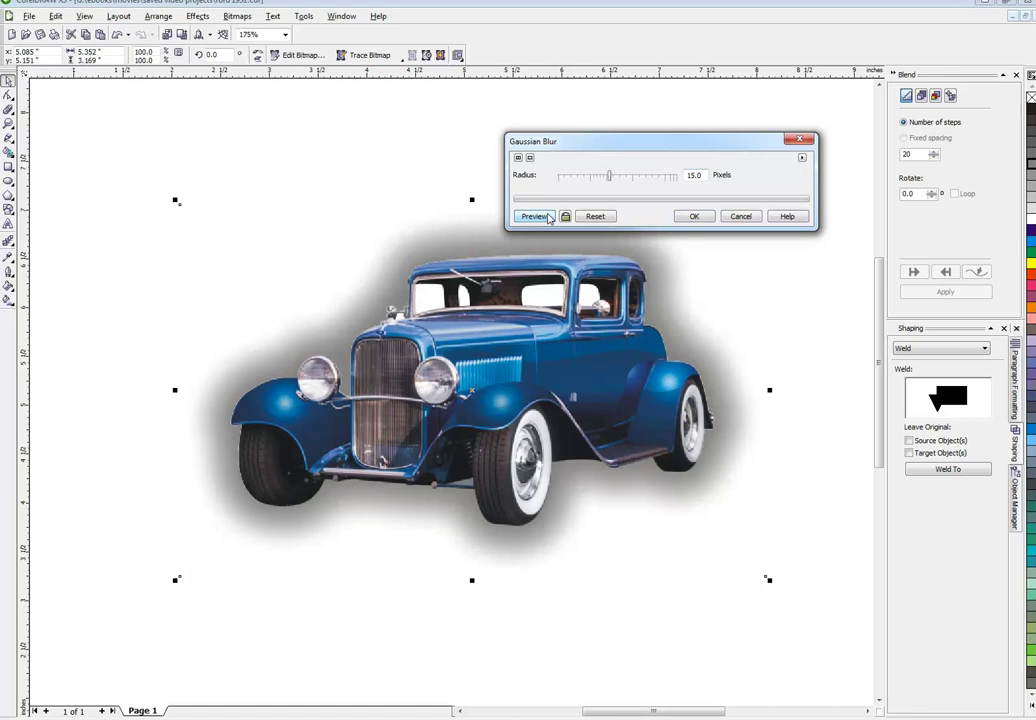
{"action": "left_click", "coordinate": [695, 218]}
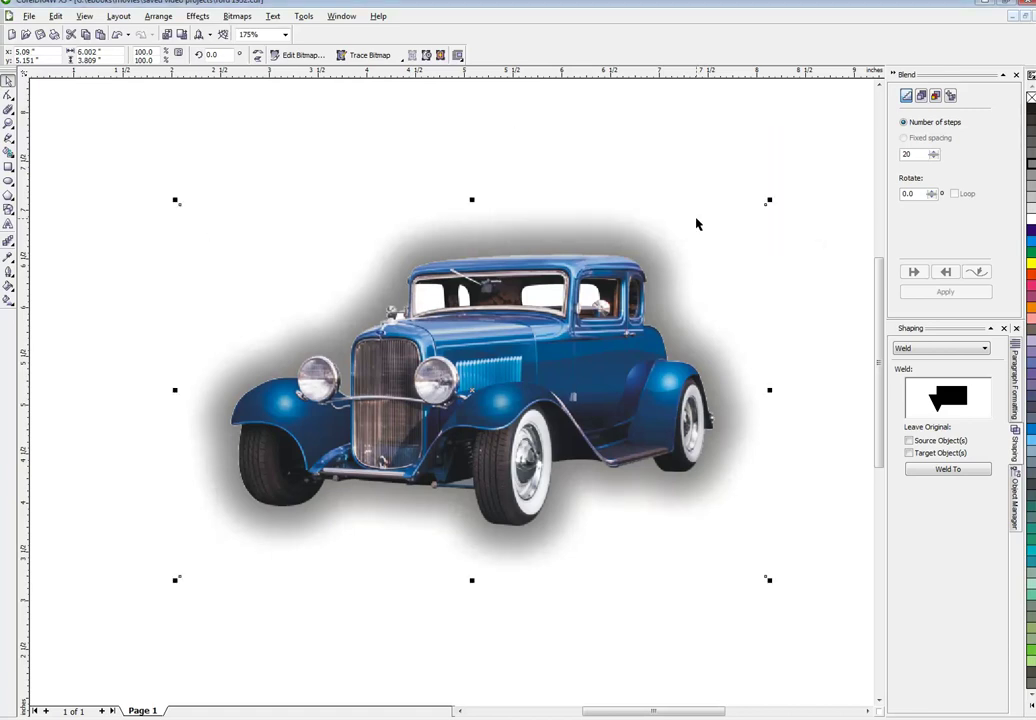
Step: Convert the blurred gray silhouette bitmap to Black and White (1-bit) using Line Art conversion with a threshold of 191
{"action": "left_click", "coordinate": [246, 18]}
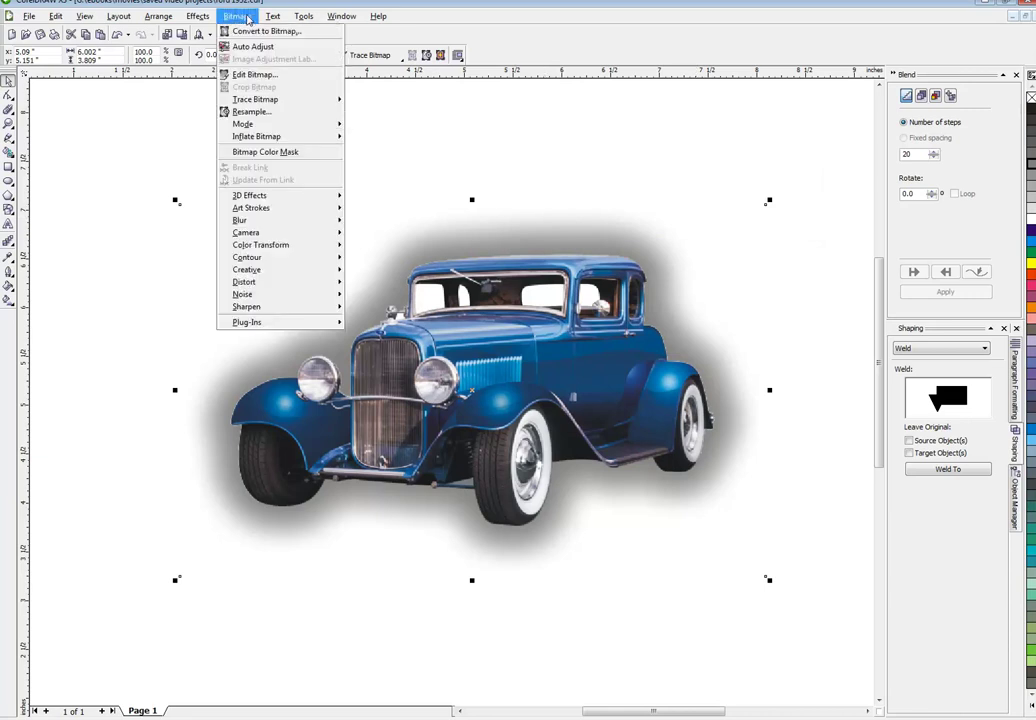
{"action": "mouse_move", "coordinate": [239, 128]}
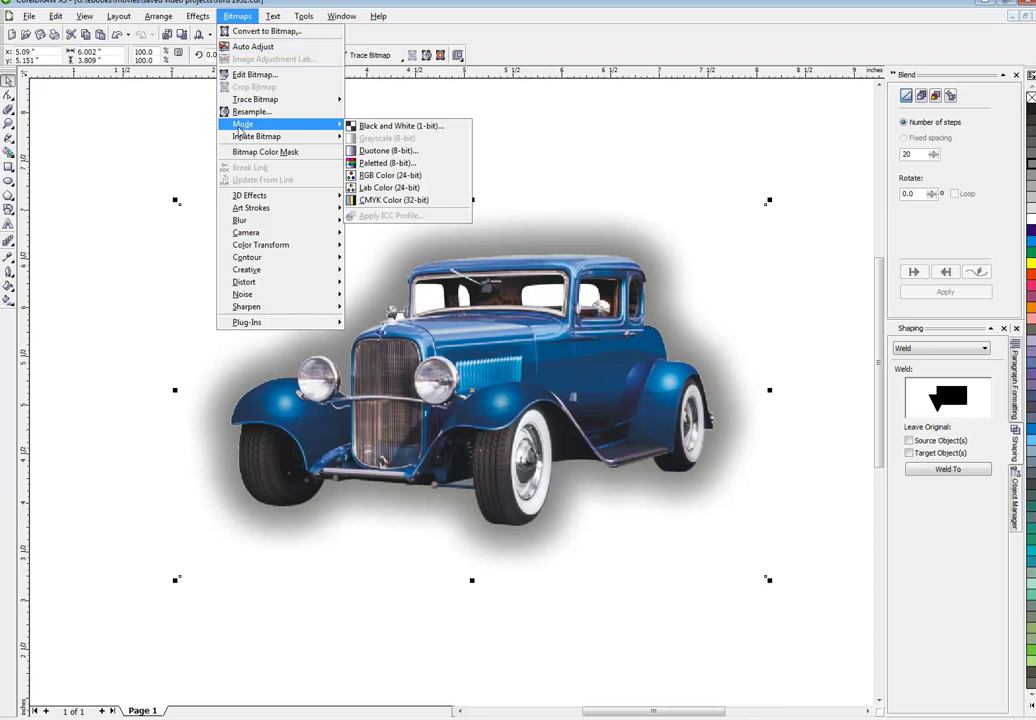
{"action": "left_click", "coordinate": [385, 130]}
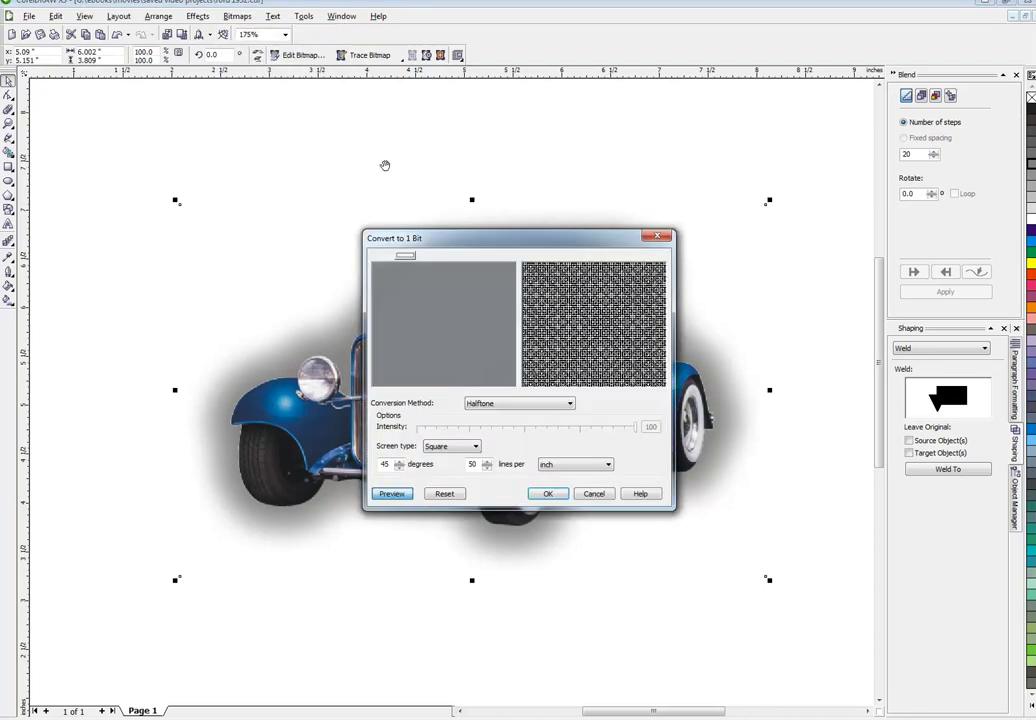
{"action": "left_click_drag", "start_coordinate": [441, 242], "coordinate": [654, 83]}
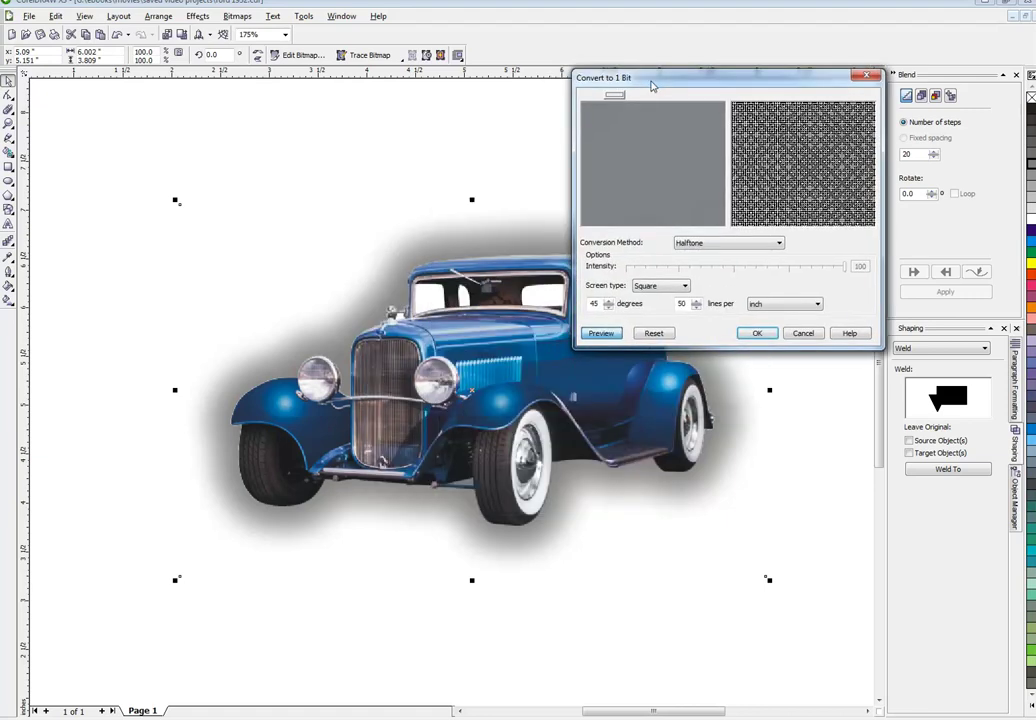
{"action": "left_click", "coordinate": [708, 242]}
{"action": "left_click", "coordinate": [692, 256]}
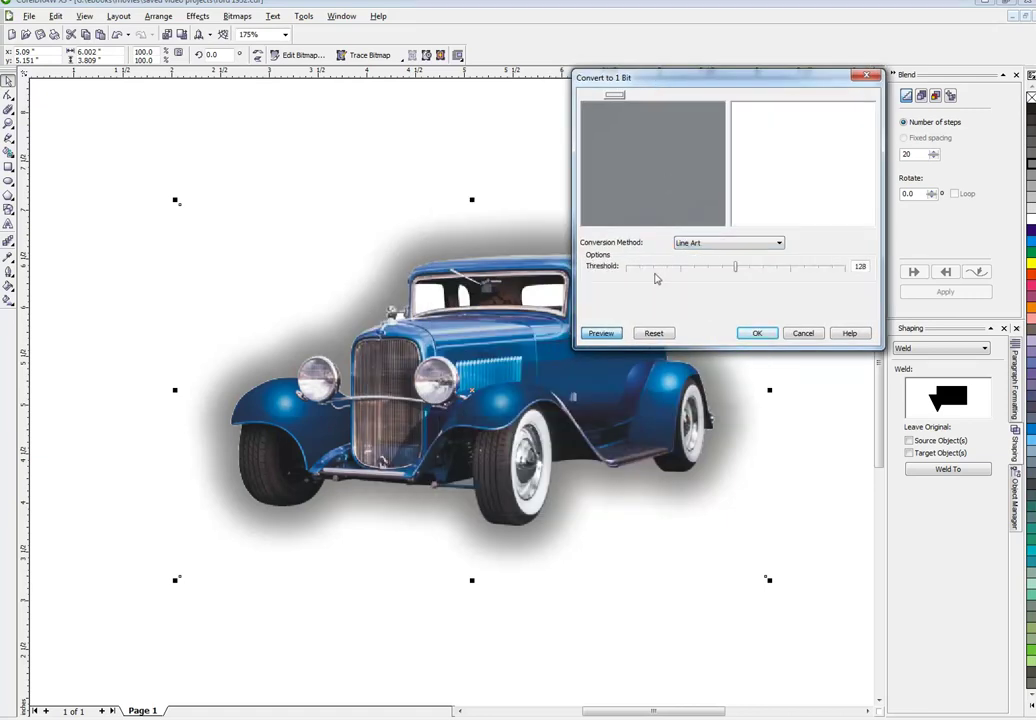
{"action": "left_click", "coordinate": [790, 267]}
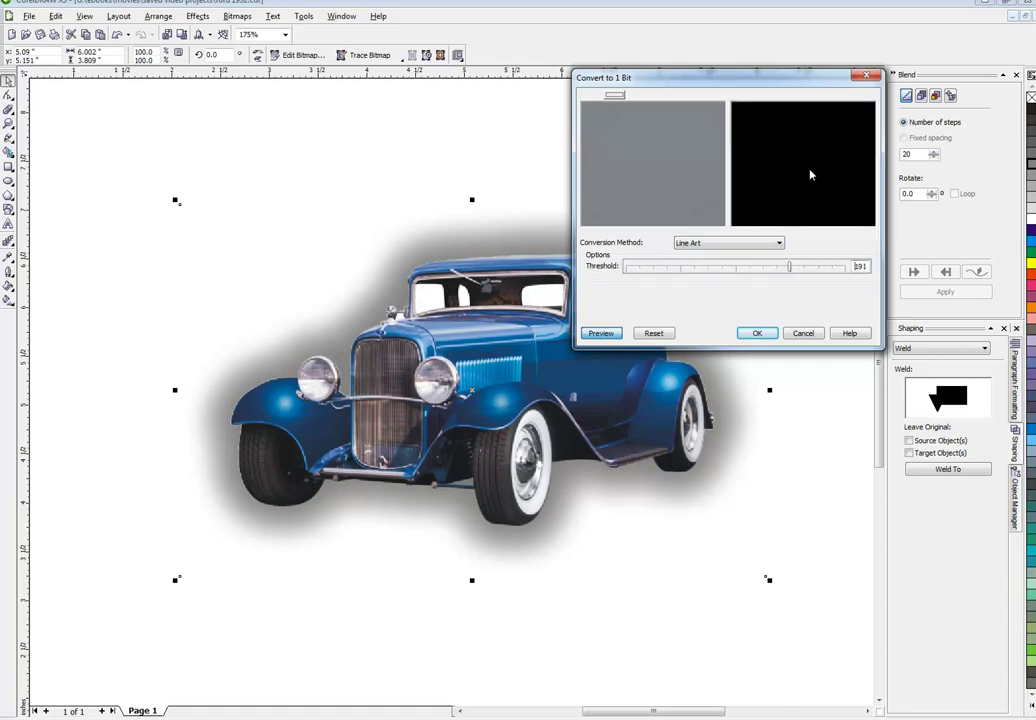
{"action": "left_click", "coordinate": [602, 334]}
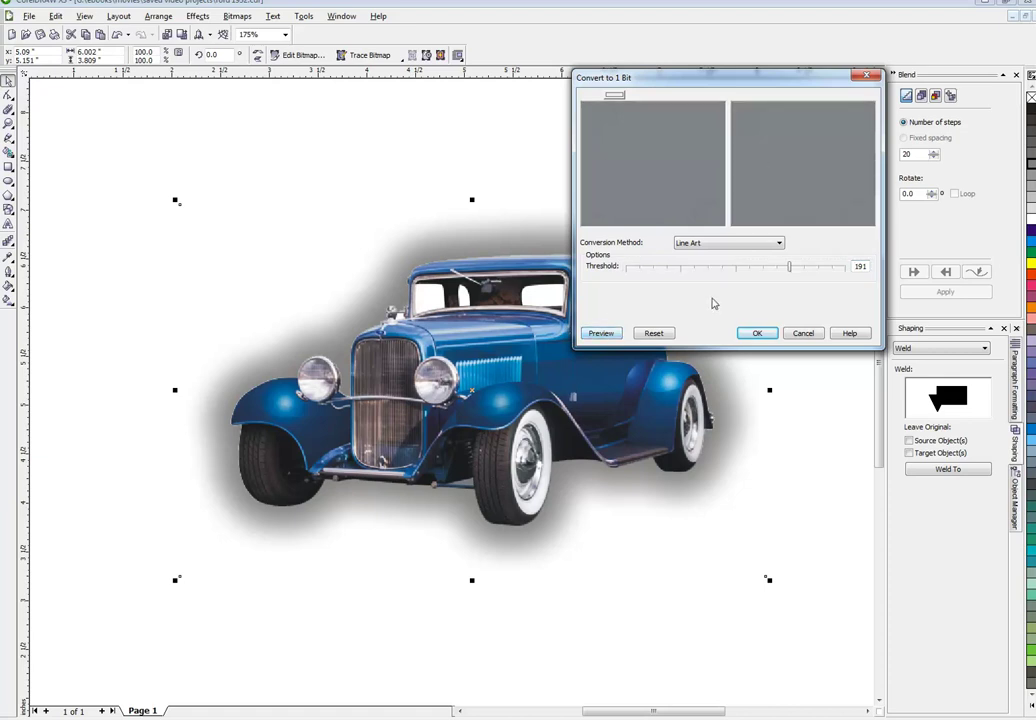
{"action": "left_click", "coordinate": [757, 333]}
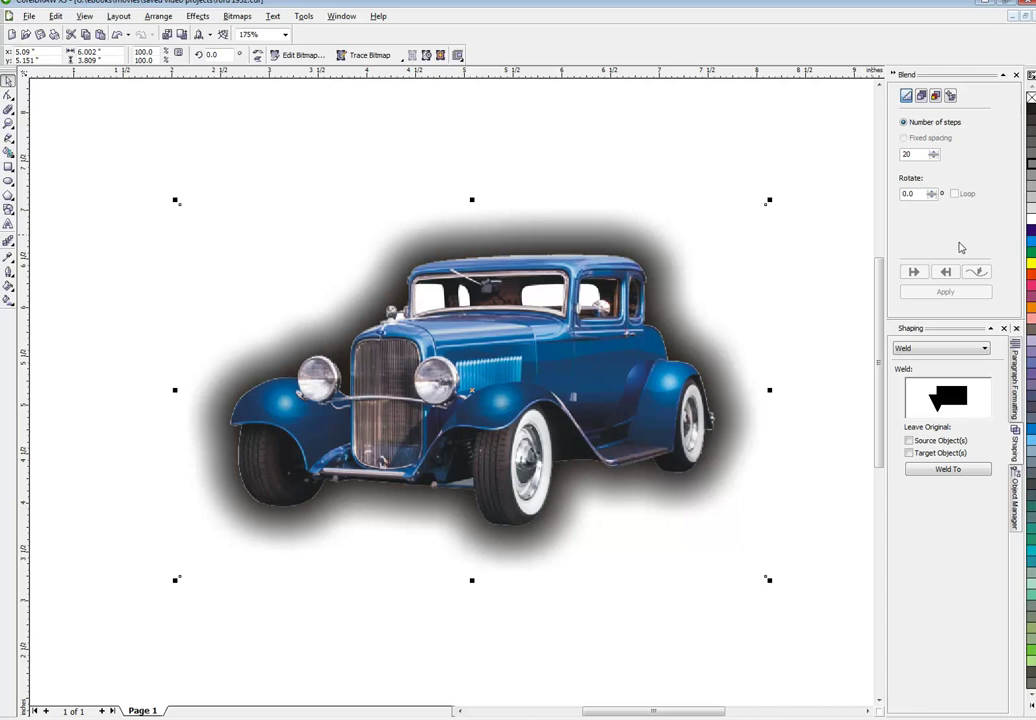
Step: Color the 1-bit glow bitmap magenta, test a yellow background on it, and clear the background color
{"action": "left_click", "coordinate": [1031, 264]}
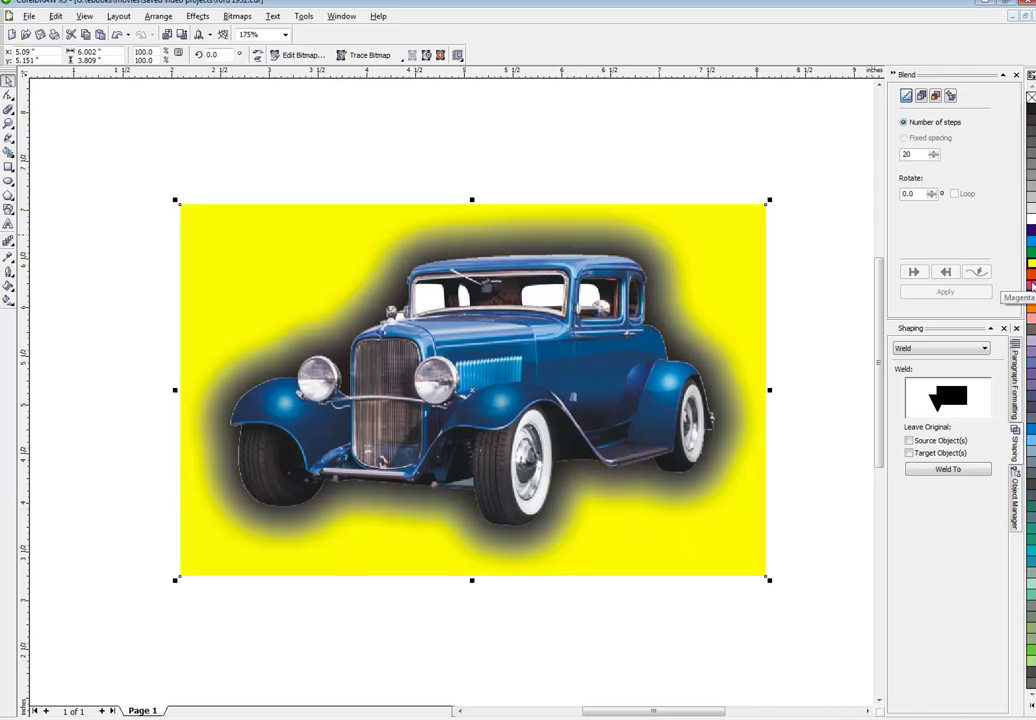
{"action": "left_click", "coordinate": [1031, 288]}
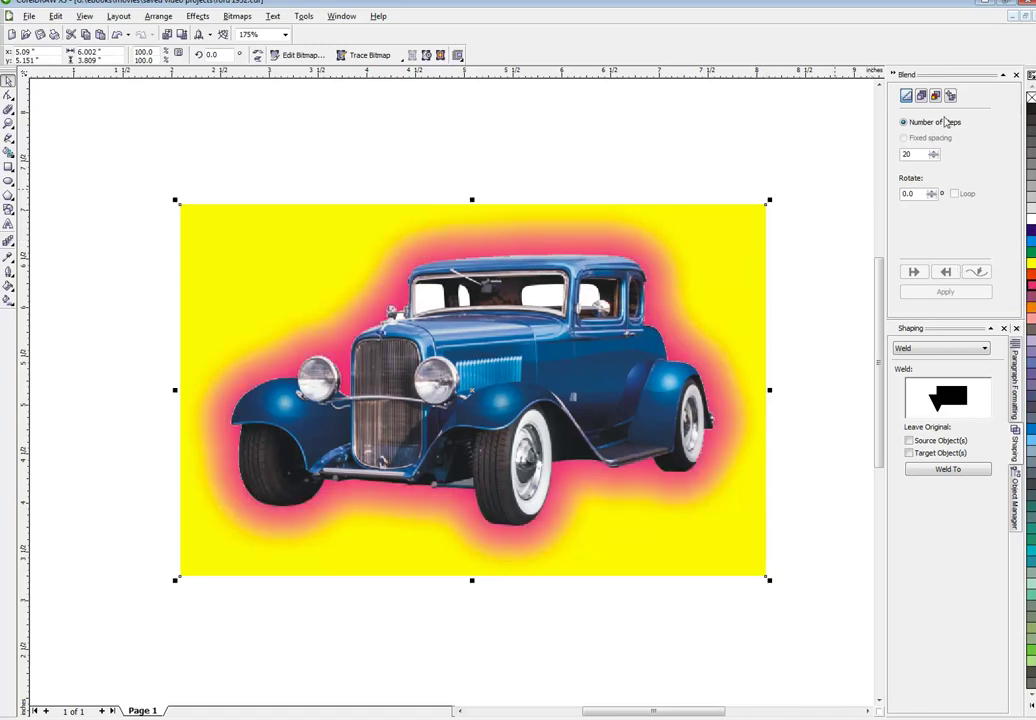
{"action": "left_click", "coordinate": [1031, 100]}
{"action": "left_click", "coordinate": [647, 134]}
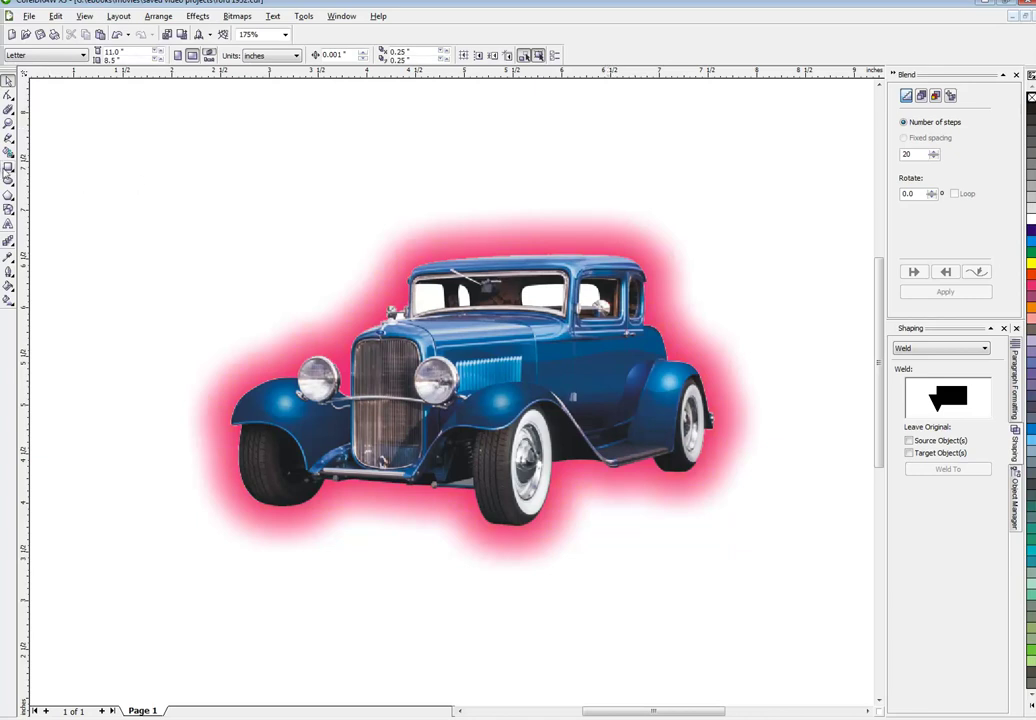
Step: Draw a rectangle about 7.77 by 5.38 inches around the car and place it behind the car and glow with a black fill
{"action": "left_click", "coordinate": [8, 166]}
{"action": "left_click_drag", "start_coordinate": [105, 121], "coordinate": [863, 646]}
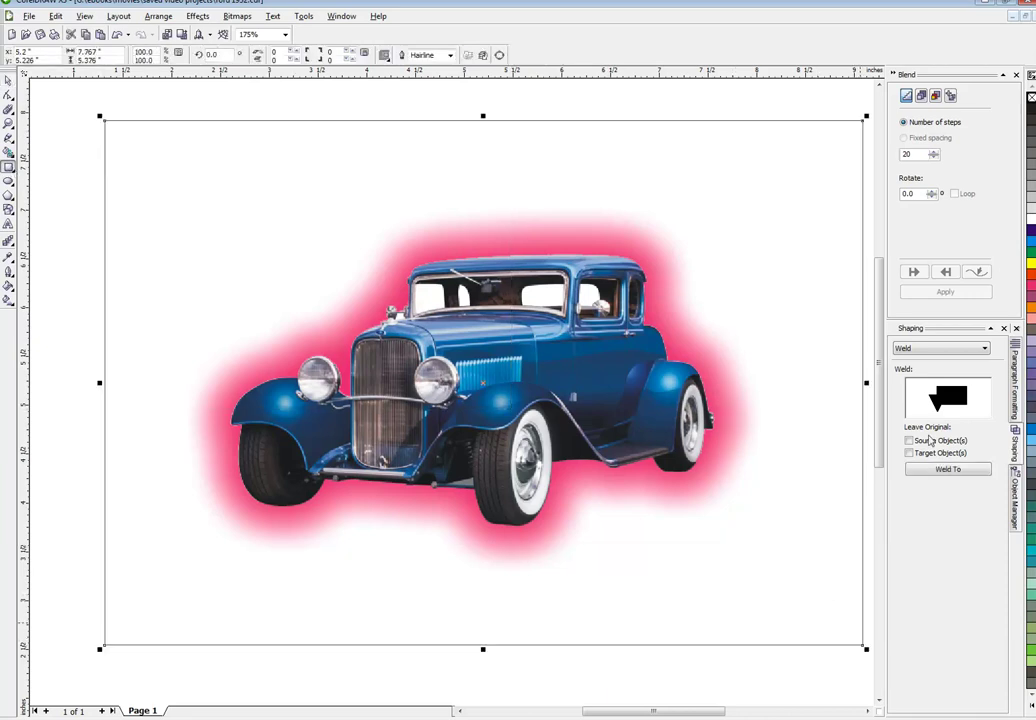
{"action": "left_click", "coordinate": [1031, 109]}
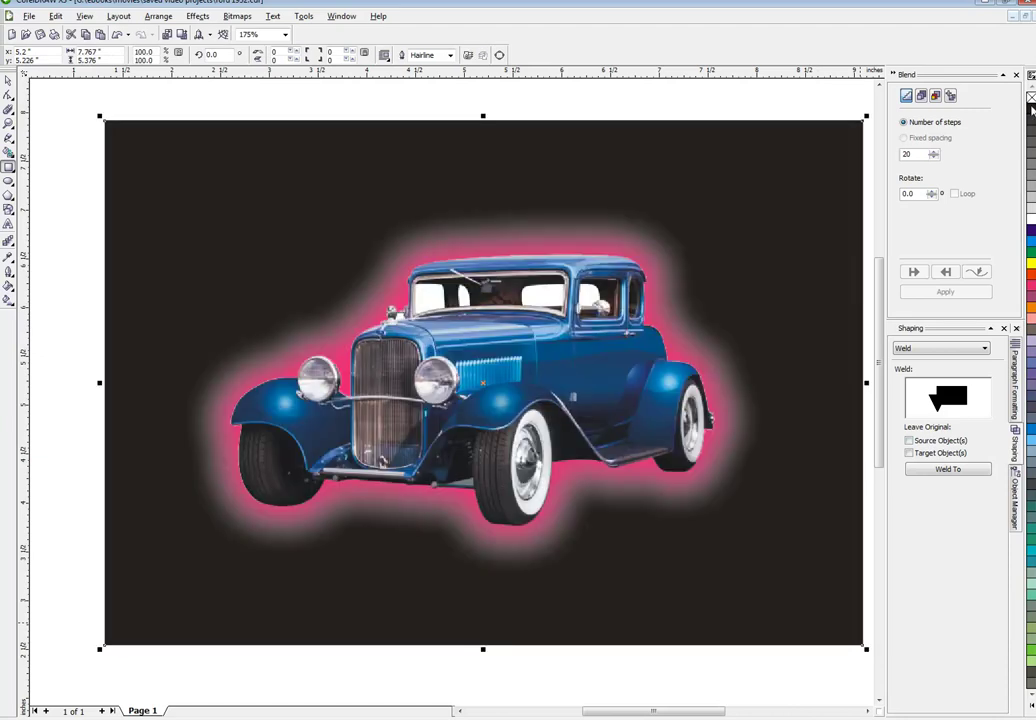
{"action": "left_click", "coordinate": [8, 78]}
{"action": "left_click", "coordinate": [344, 106]}
Step: Select the glow bitmap beneath the car photo, try yellow, golden, magenta and light blue on it, and settle on green (C30 M0 Y100 K0)
{"action": "left_click", "coordinate": [473, 229]}
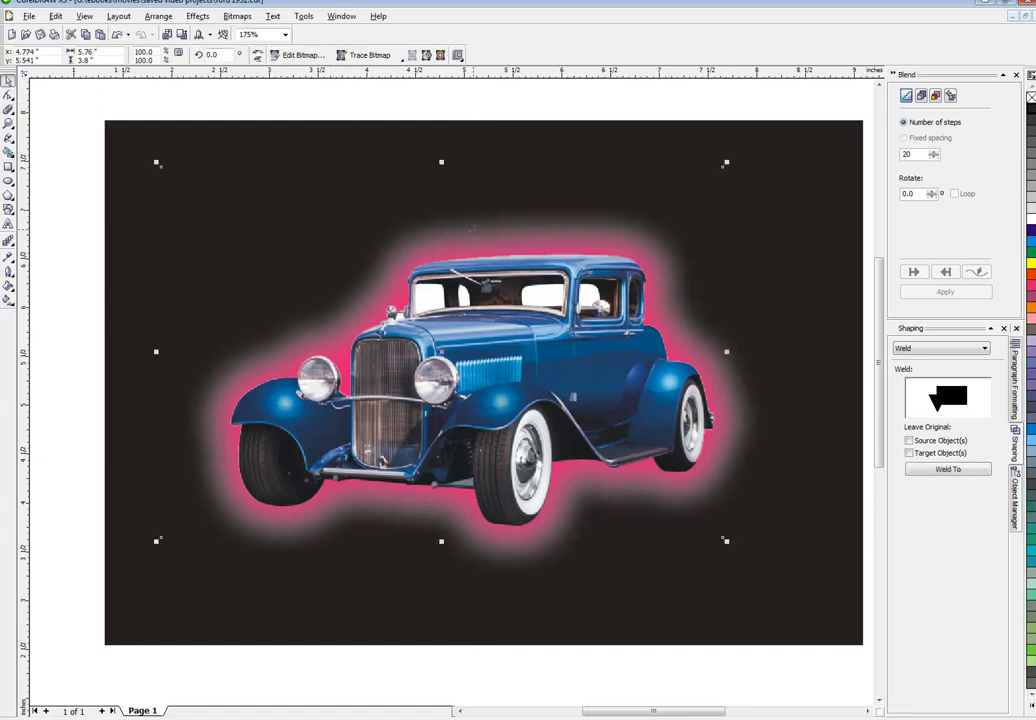
{"action": "left_click", "coordinate": [473, 229], "text": "alt"}
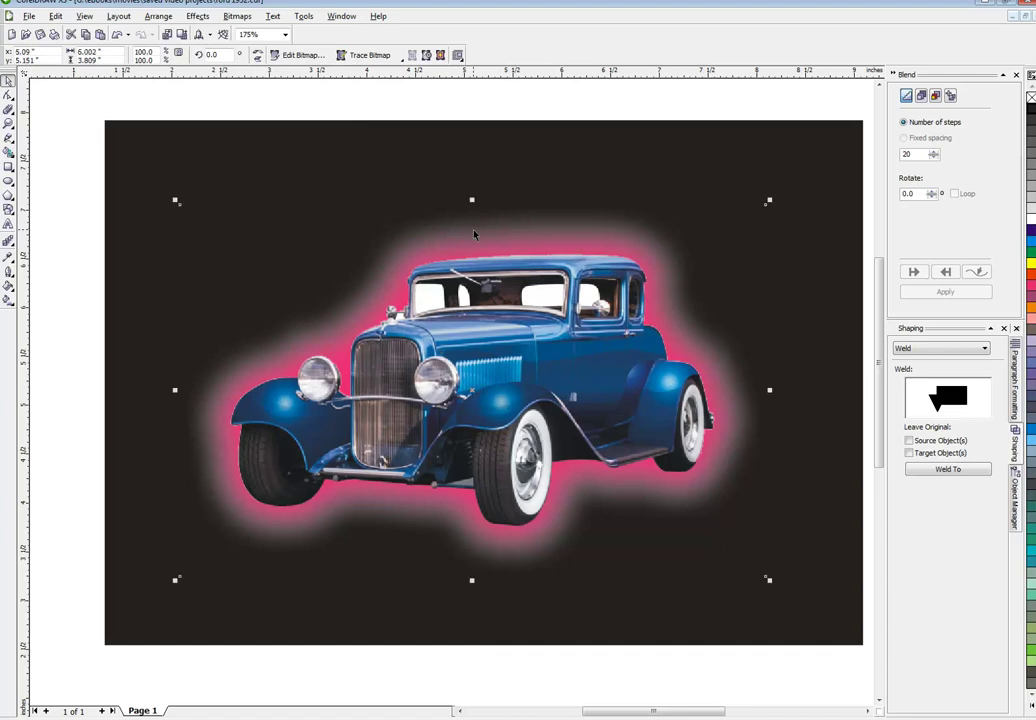
{"action": "left_click", "coordinate": [1030, 262]}
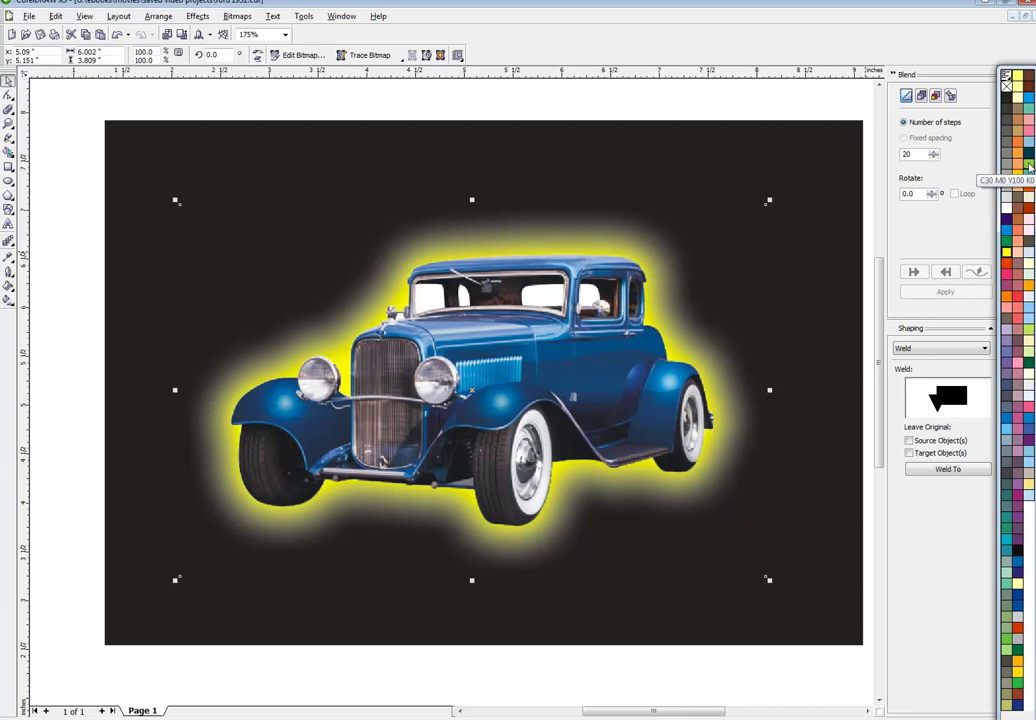
{"action": "left_click", "coordinate": [1029, 167]}
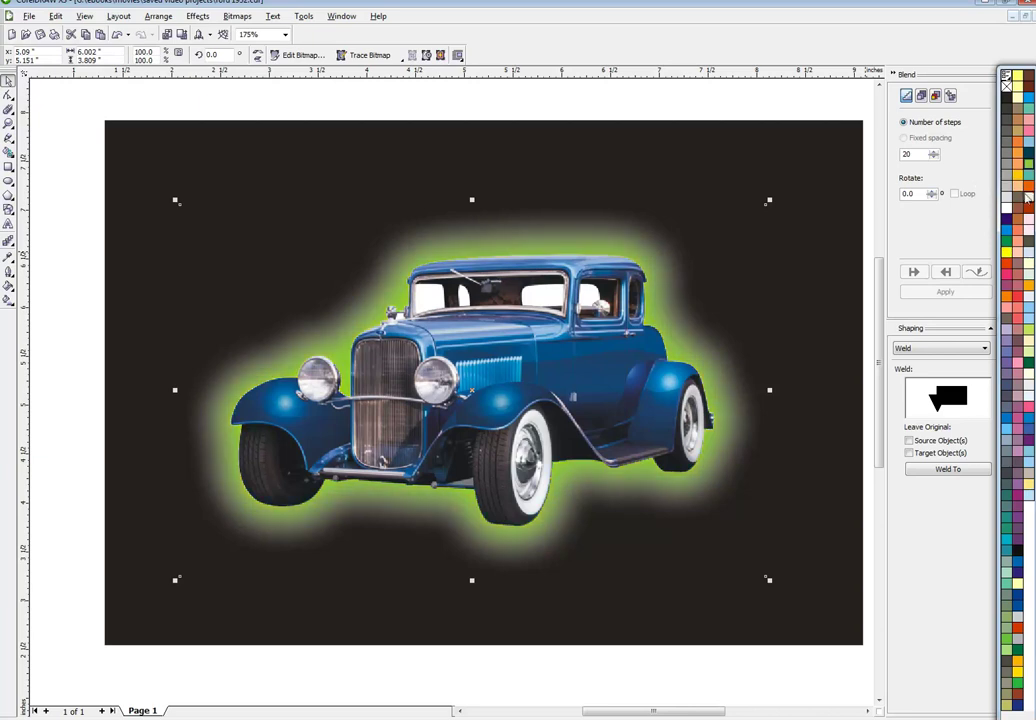
{"action": "left_click", "coordinate": [1018, 182]}
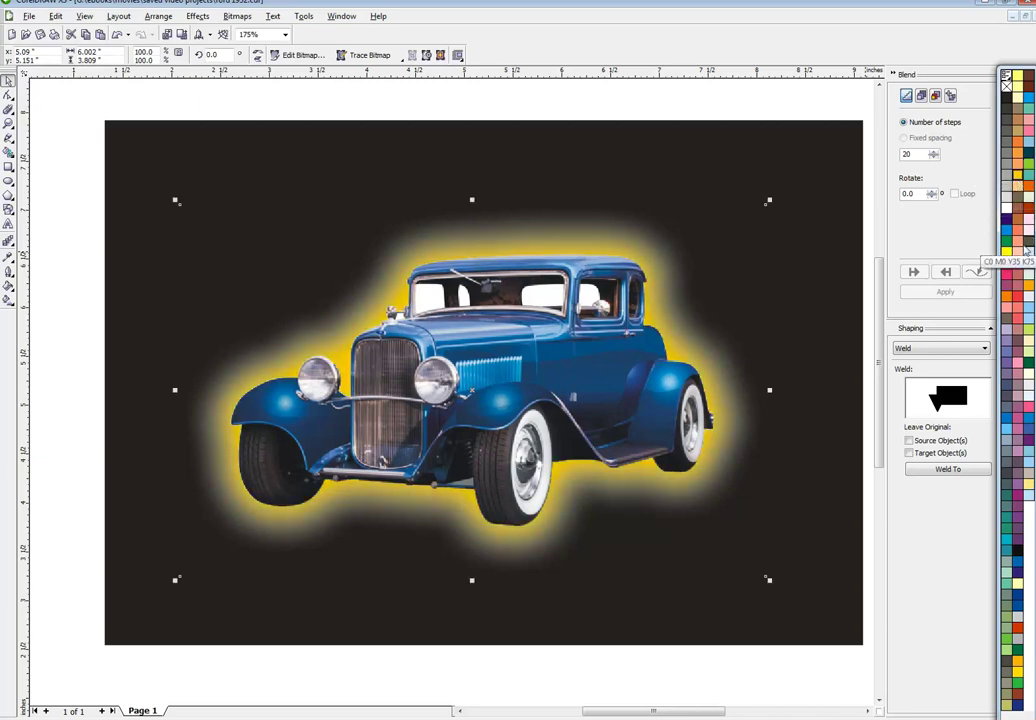
{"action": "left_click", "coordinate": [1009, 280]}
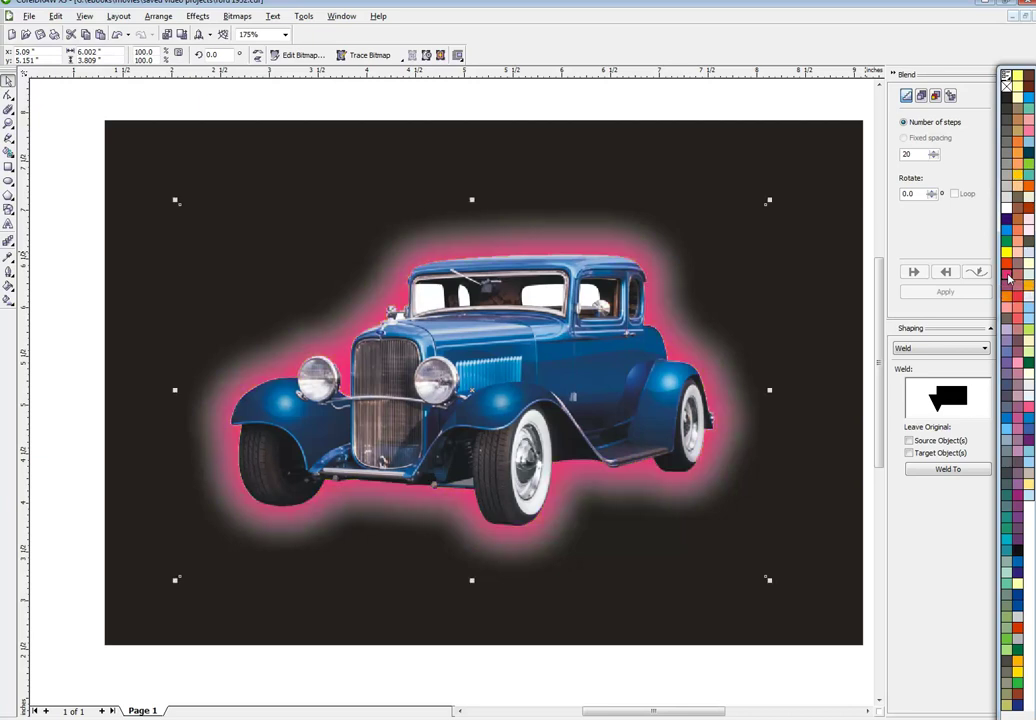
{"action": "left_click", "coordinate": [1030, 100]}
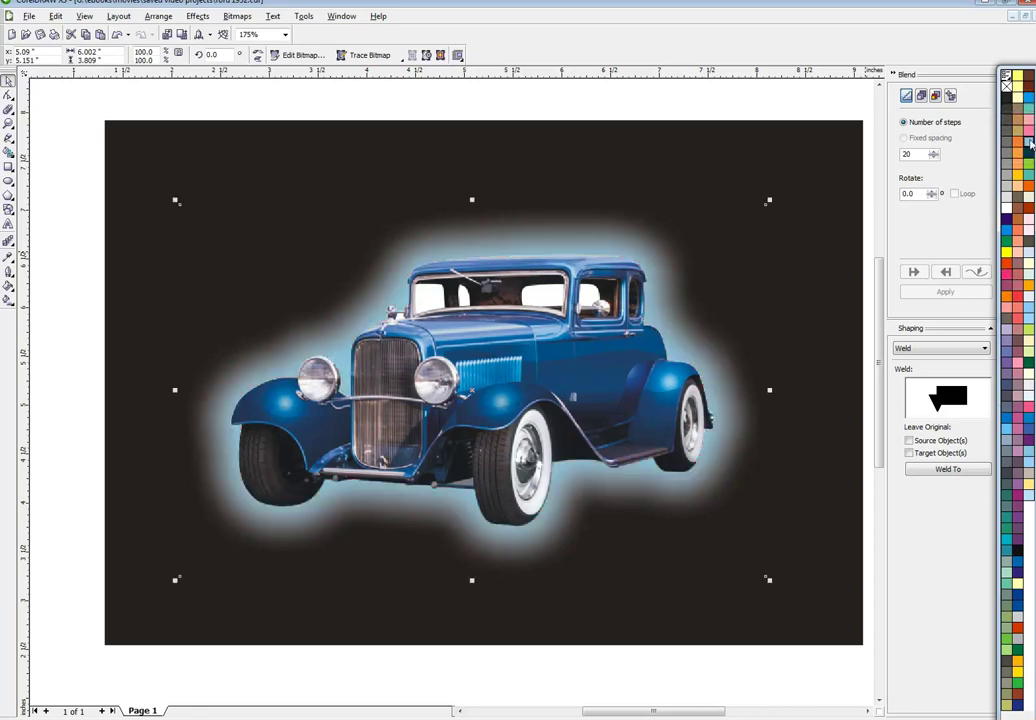
{"action": "left_click", "coordinate": [1030, 166]}
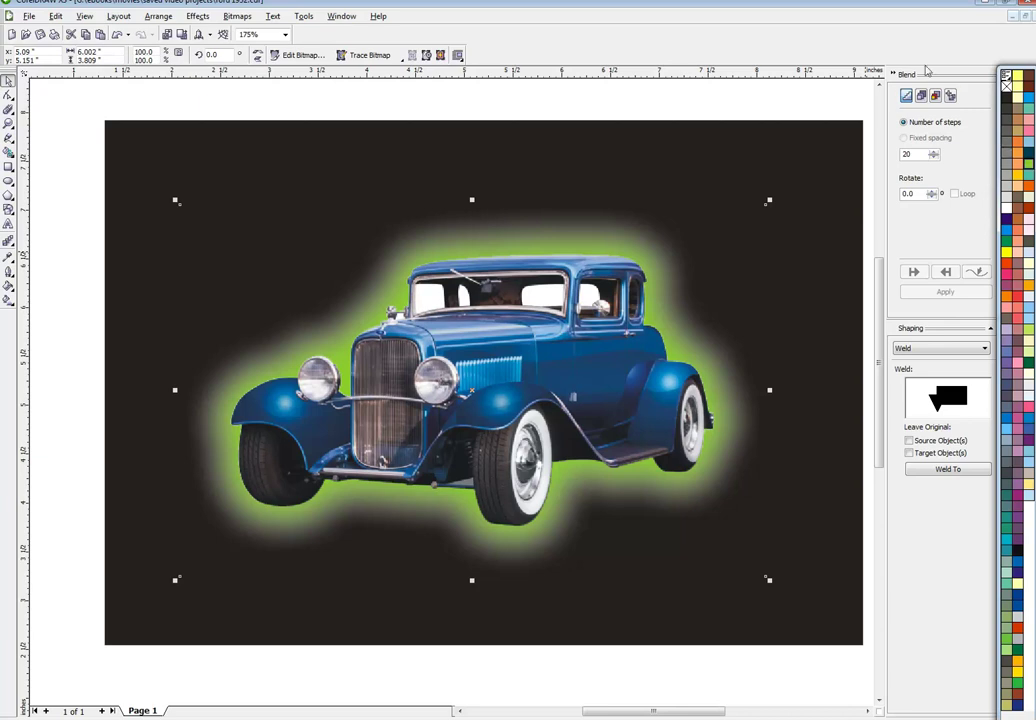
{"action": "left_click", "coordinate": [859, 104]}
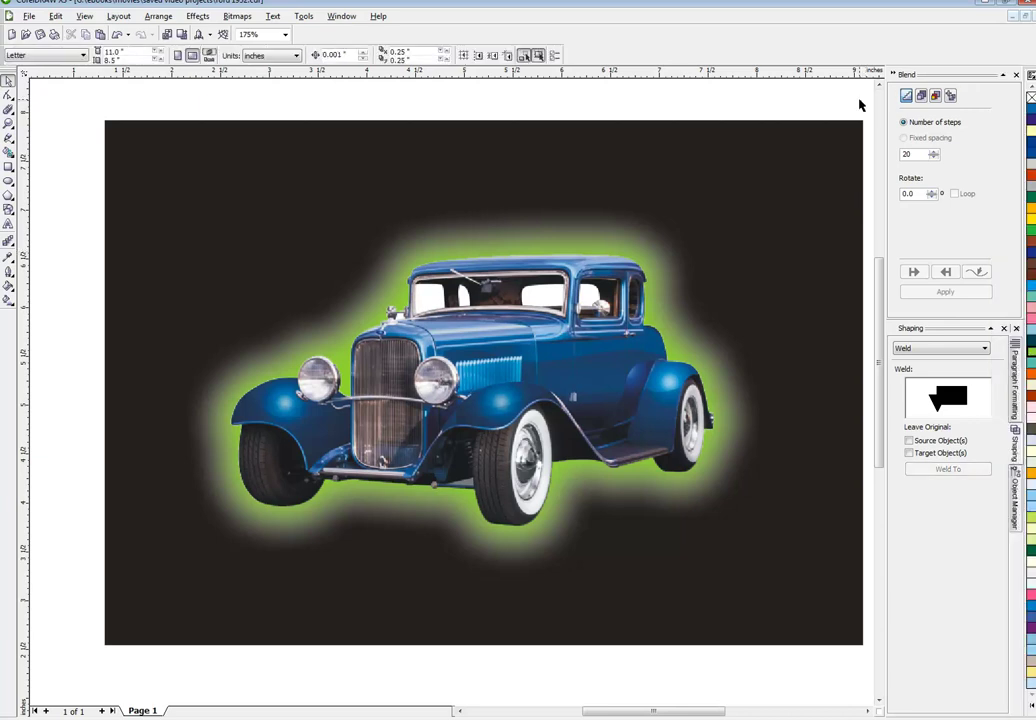